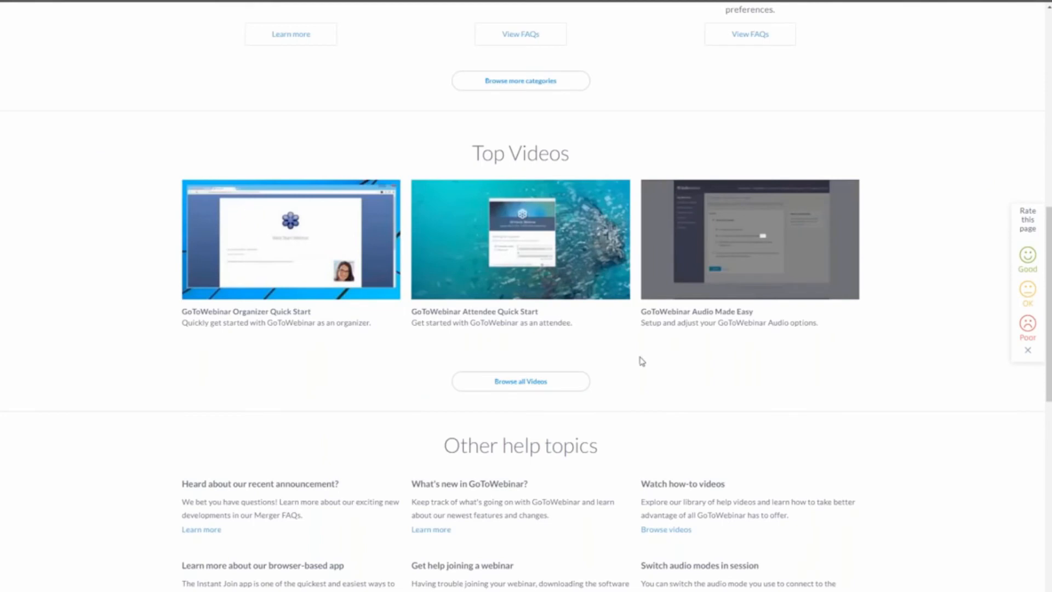
Mark the Download guides & resources, Answer in 5 Minutes and Contact Support sections of the support page in yellow
scroll(641, 361, down, 1)
scroll(642, 361, down, 8)
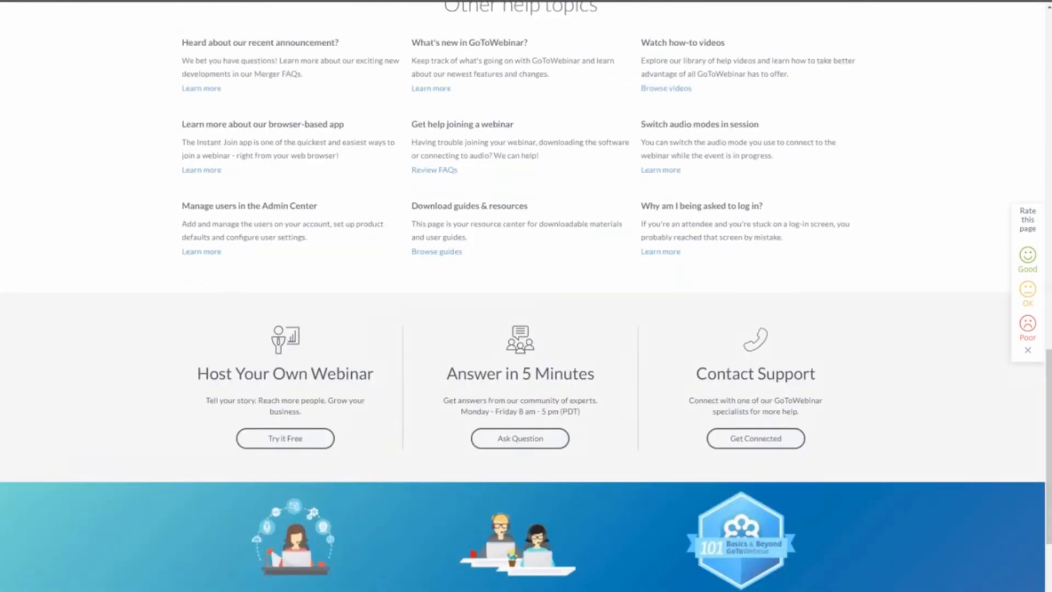
mouse_move(448, 191)
mouse_down()
mouse_move(395, 191)
mouse_move(419, 272)
mouse_move(641, 281)
mouse_move(563, 191)
mouse_move(452, 189)
mouse_up()
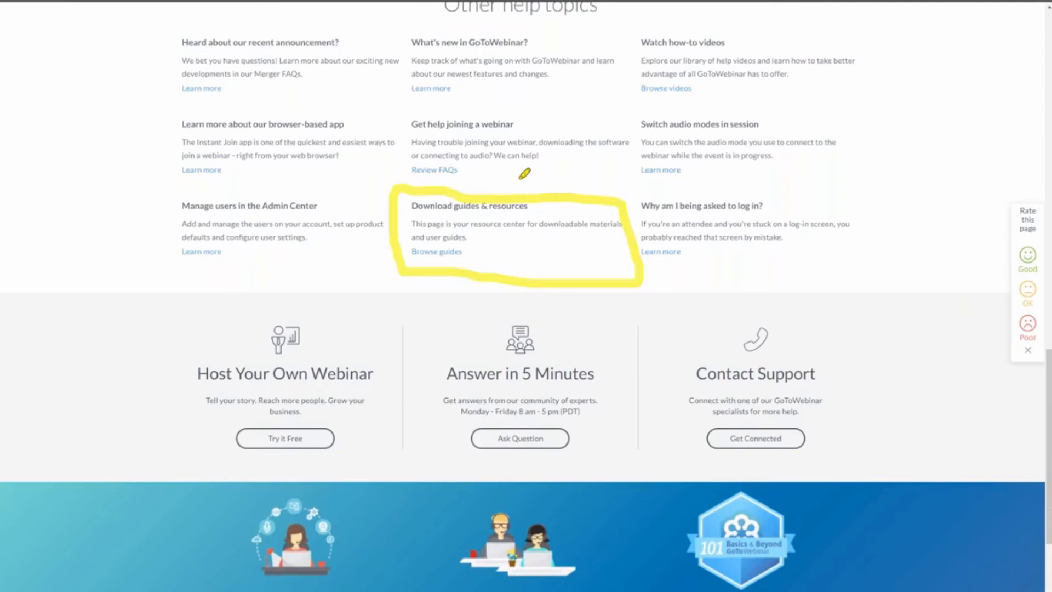
click(245, 318)
mouse_move(487, 307)
mouse_down()
mouse_move(595, 327)
mouse_move(559, 455)
mouse_move(445, 440)
mouse_move(473, 308)
mouse_move(503, 301)
mouse_up()
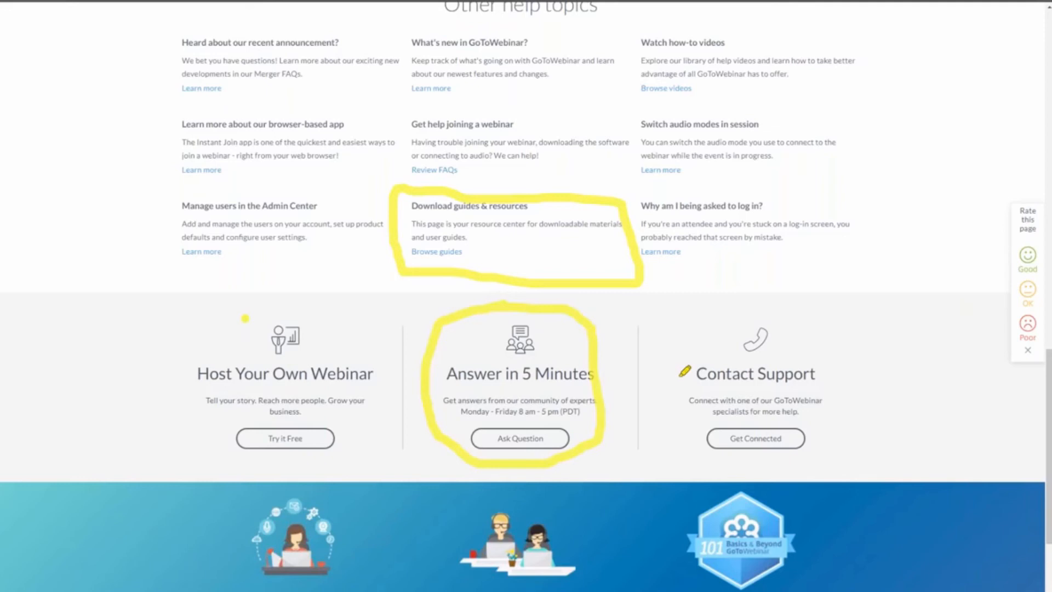
drag(463, 412, 573, 412)
drag(527, 388, 567, 388)
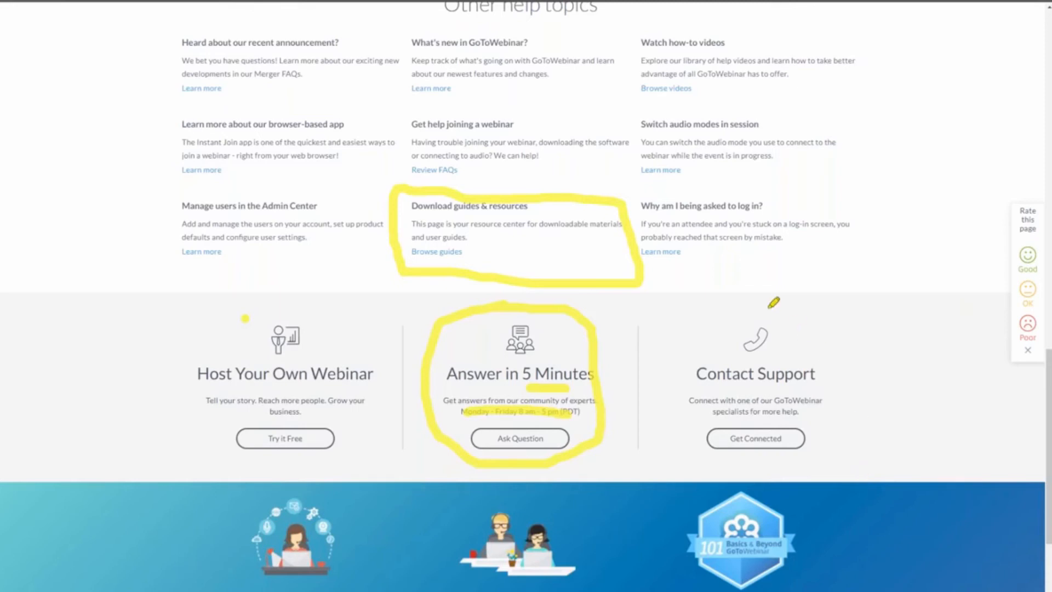
mouse_move(767, 309)
mouse_down()
mouse_move(848, 300)
mouse_move(861, 433)
mouse_move(748, 468)
mouse_move(663, 420)
mouse_move(669, 323)
mouse_move(783, 299)
mouse_up()
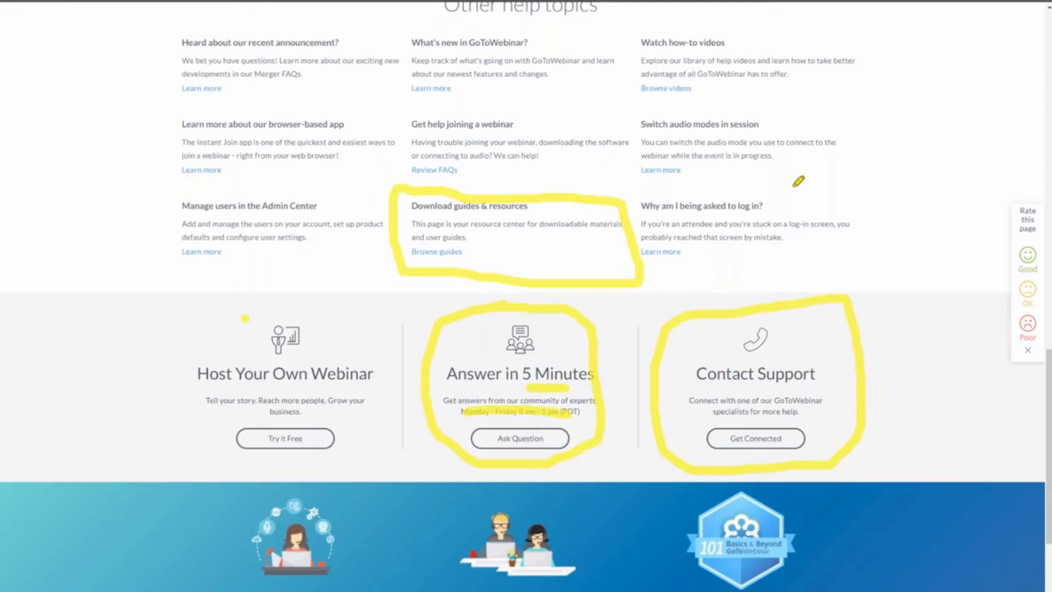
Return to the webinar account's settings and review the computer audio and long-distance options, including the list of long-distance countries
click(1044, 55)
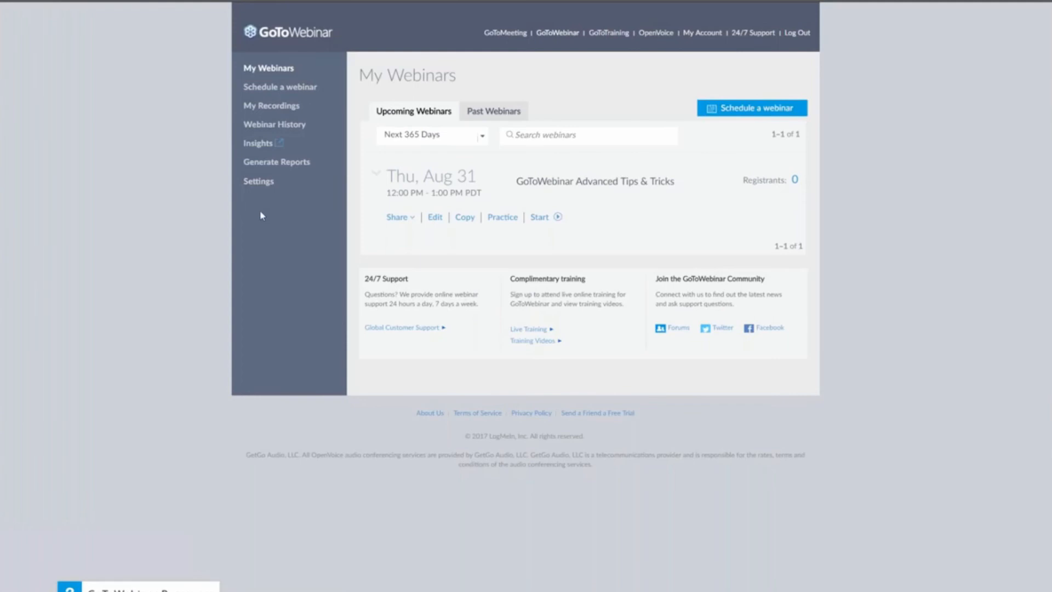
click(259, 190)
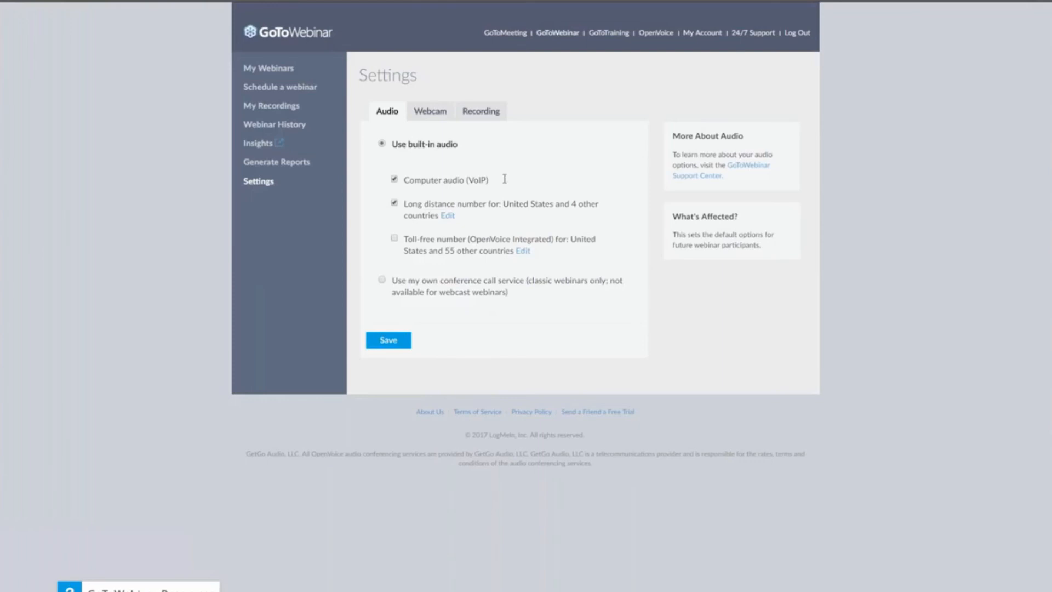
drag(504, 179, 404, 178)
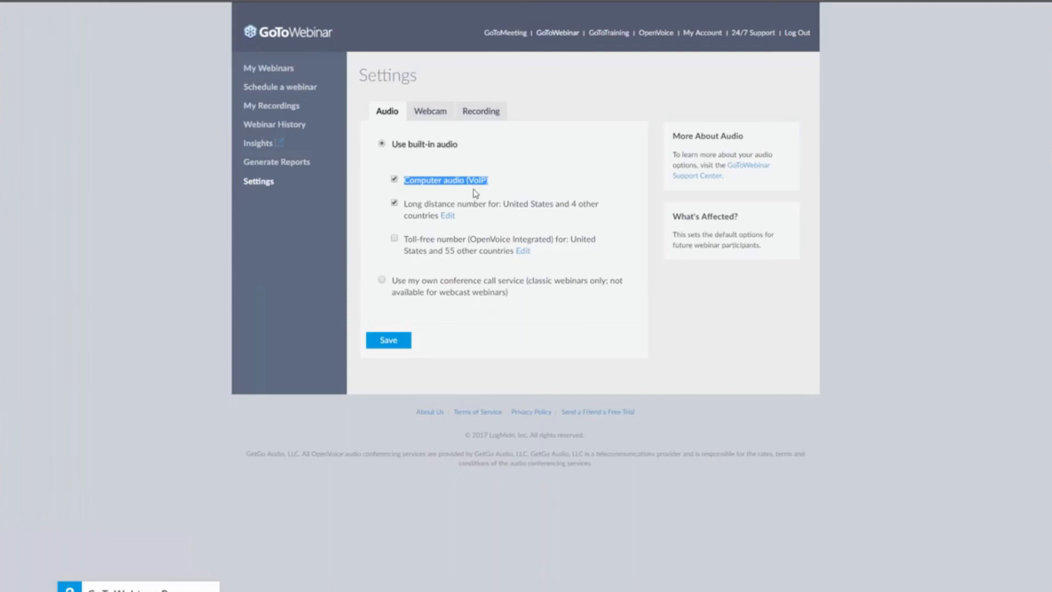
drag(492, 218, 404, 204)
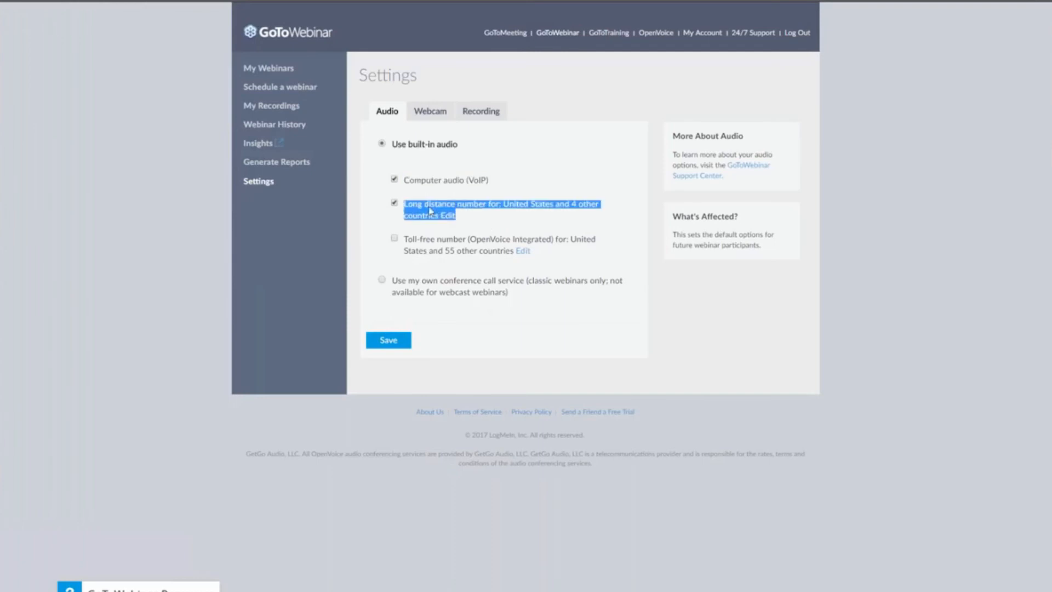
click(556, 218)
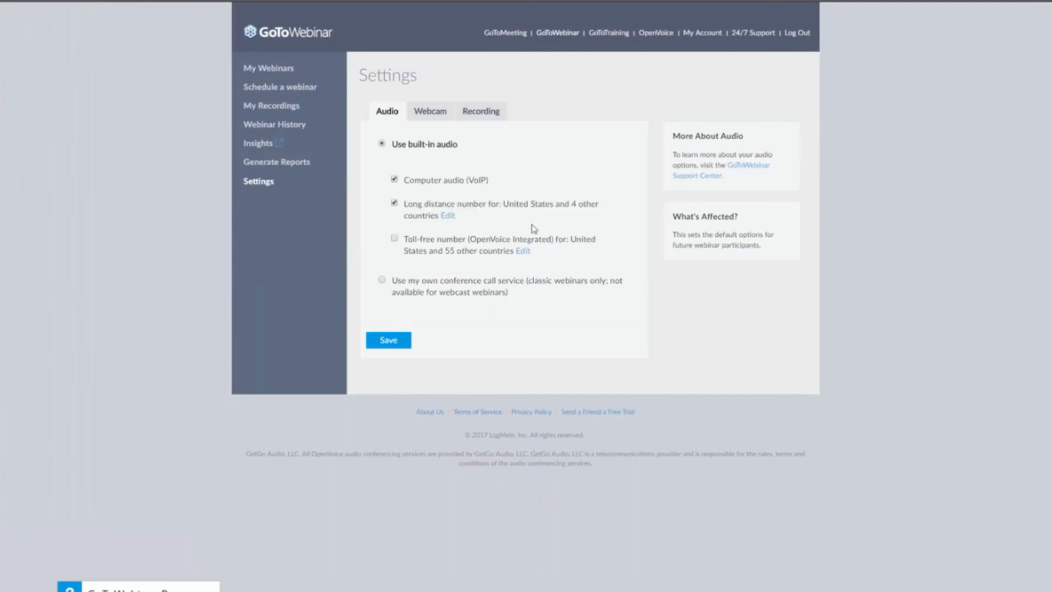
click(449, 216)
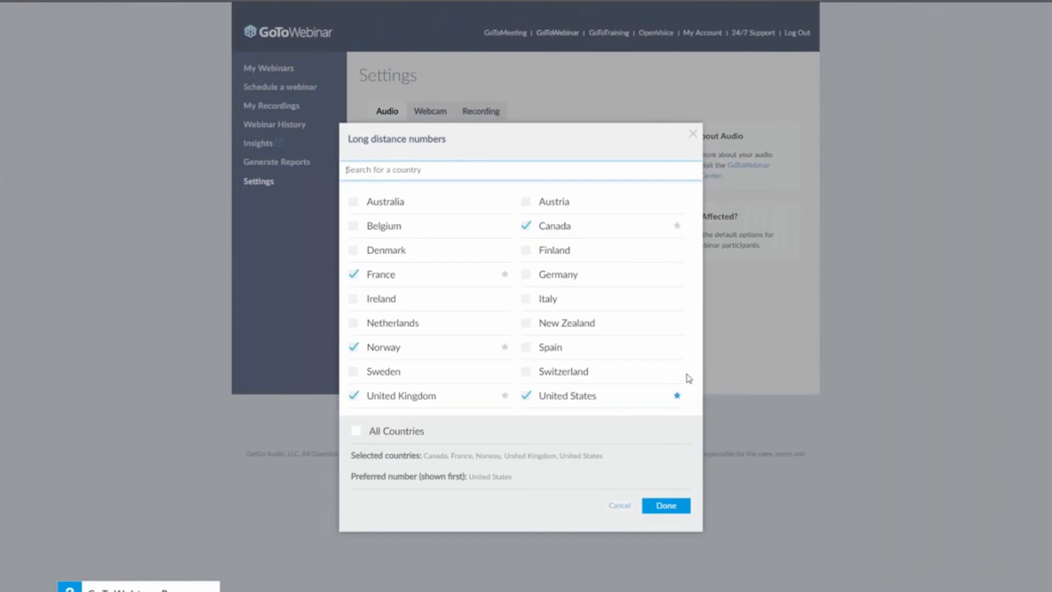
click(655, 504)
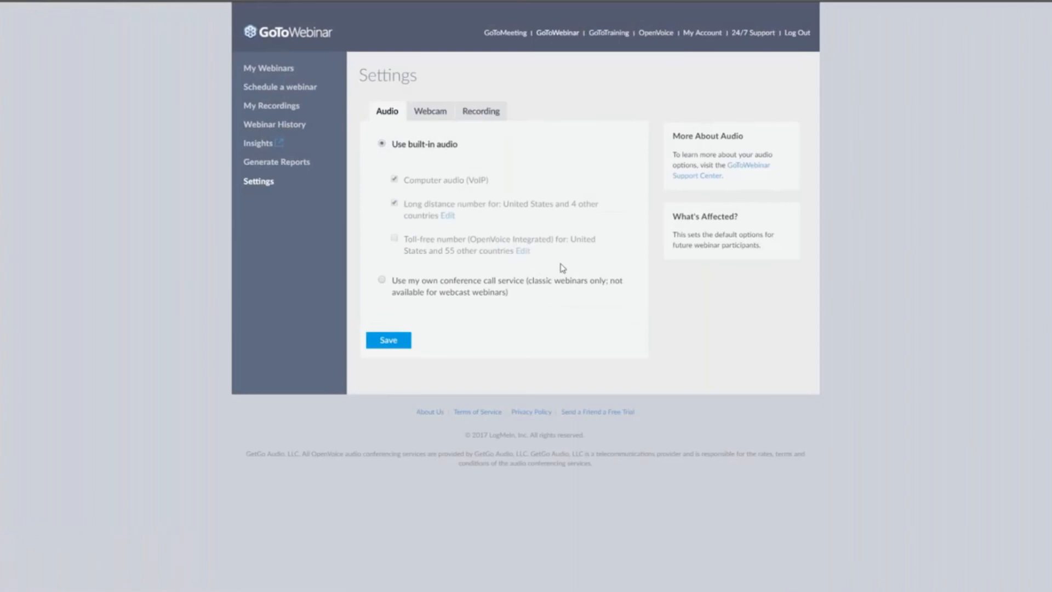
Review the toll-free number option and its list of countries in the audio settings
drag(531, 251, 405, 239)
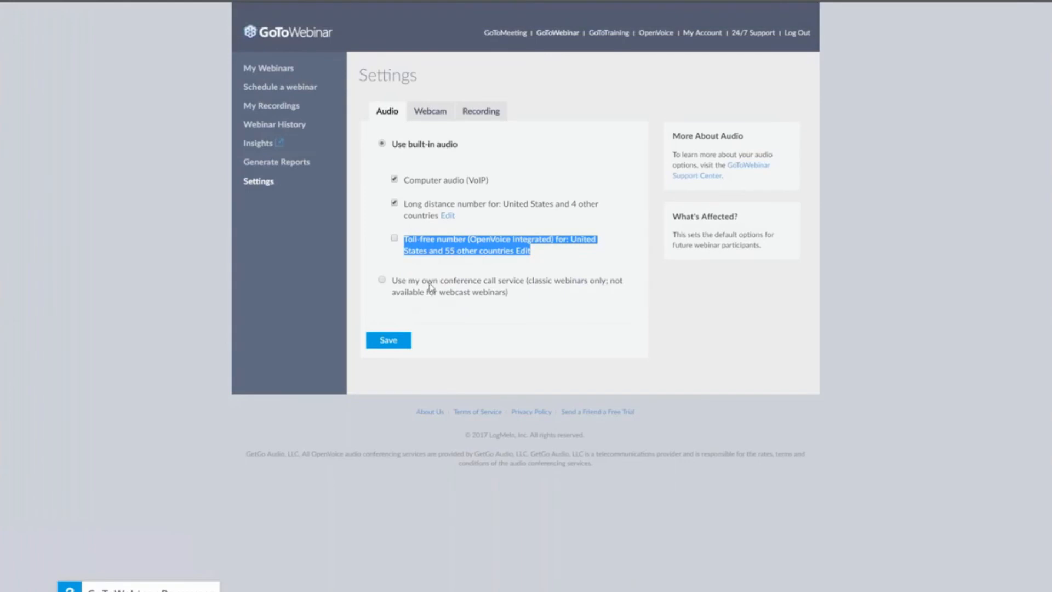
click(613, 279)
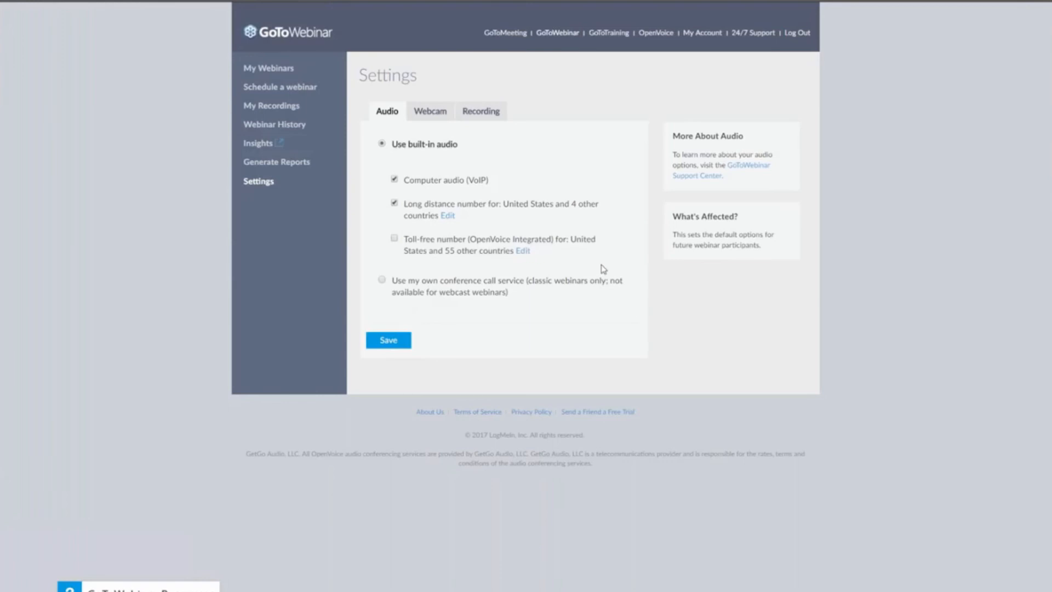
click(523, 252)
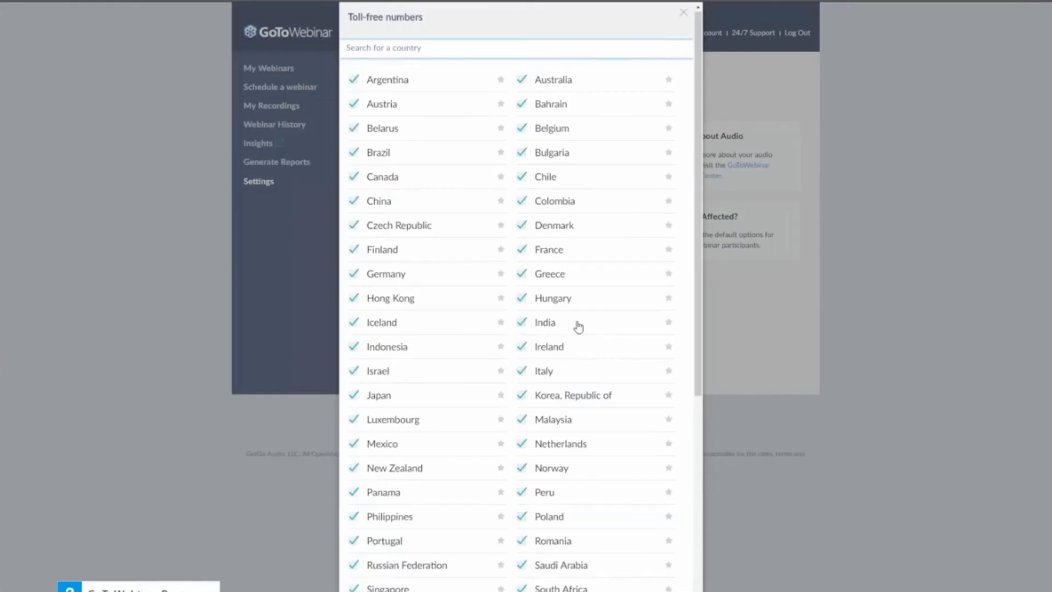
scroll(572, 329, down, 5)
click(610, 580)
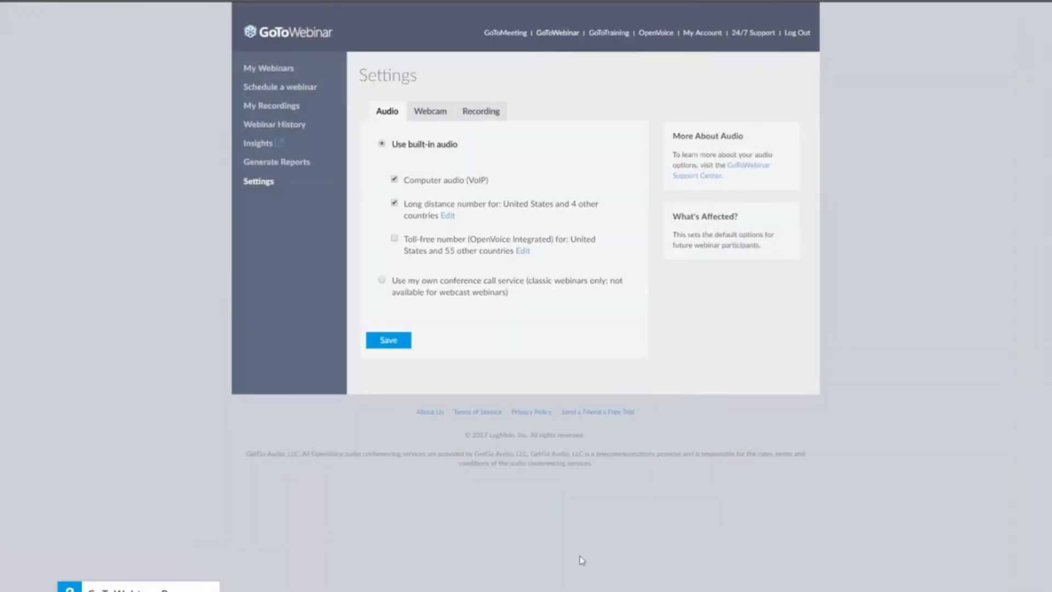
Try the own conference call service option, return to Use built-in audio and save the audio settings
triple_click(435, 299)
drag(436, 300, 395, 284)
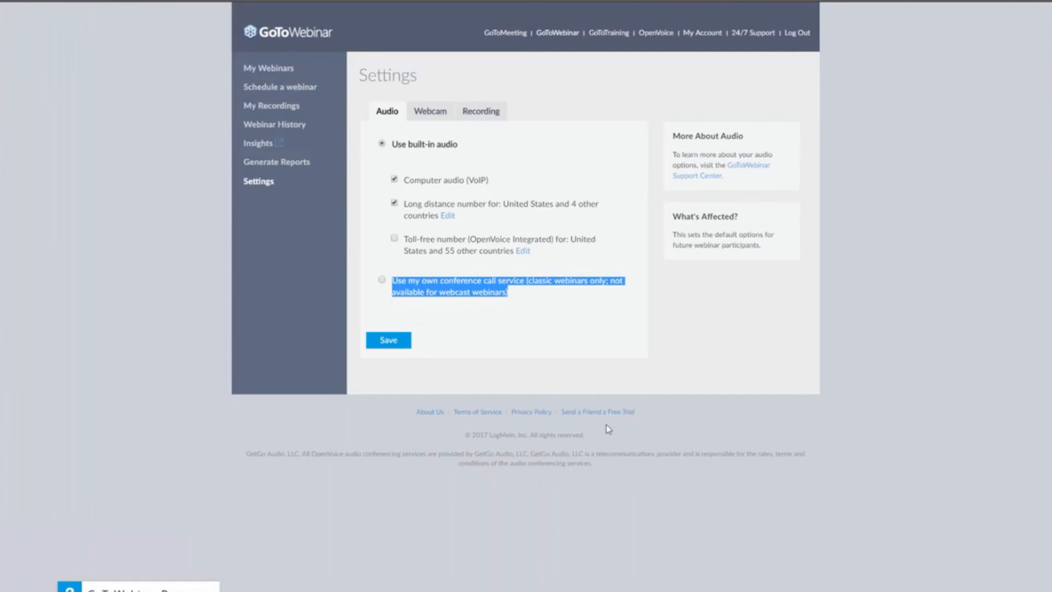
click(383, 281)
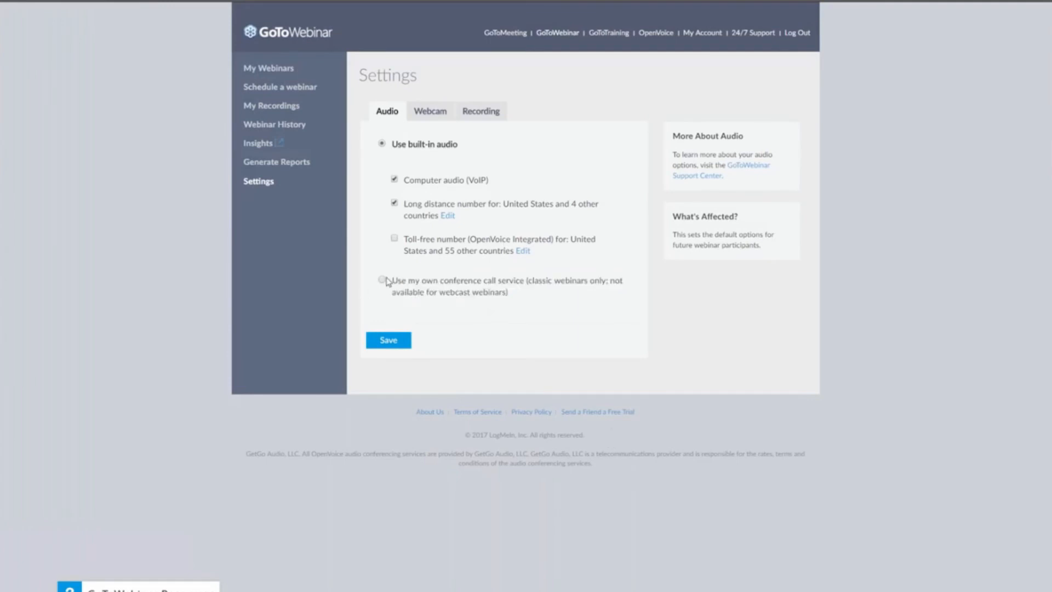
click(381, 282)
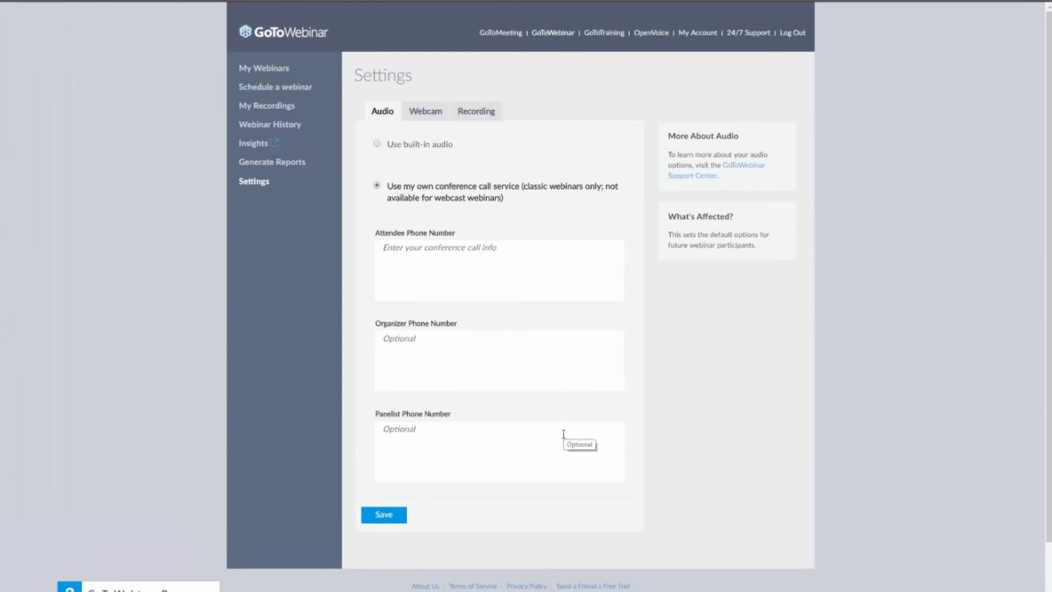
click(410, 144)
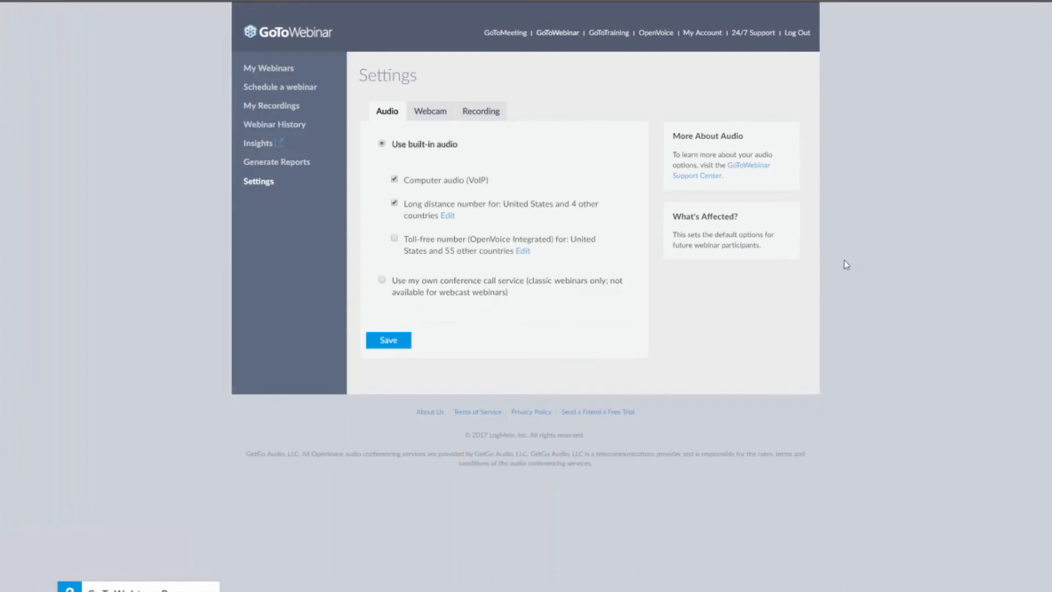
click(388, 340)
Check the webcam sharing setting and save the recording settings with Save recordings online and webcams included
click(432, 111)
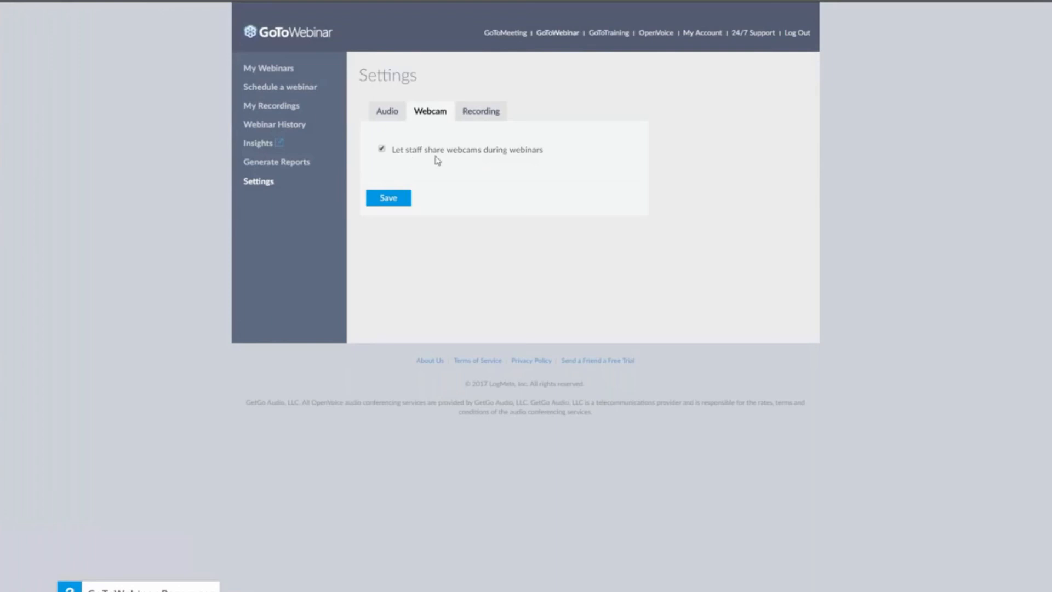
click(480, 115)
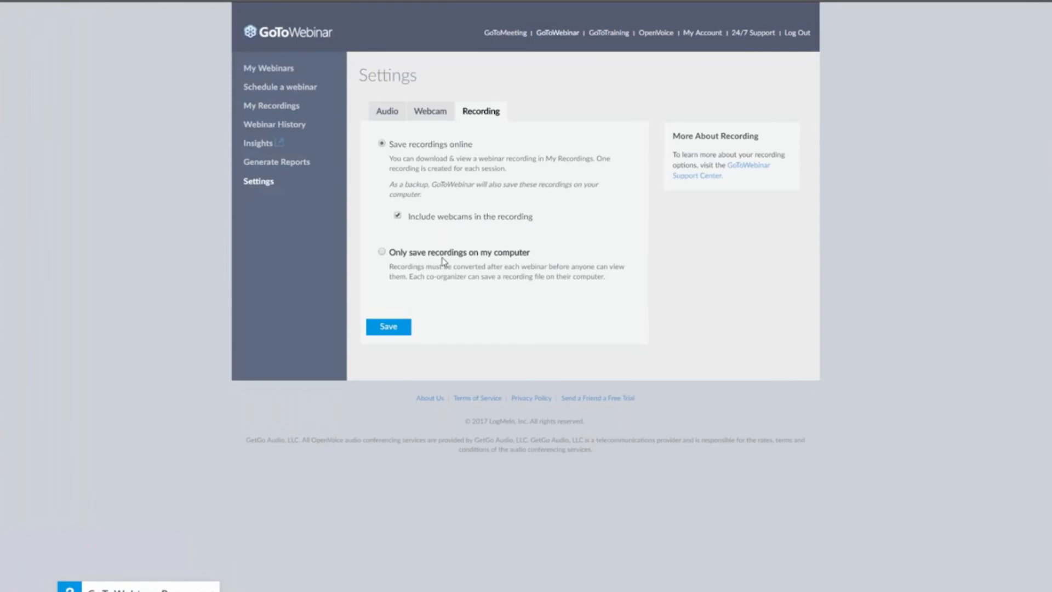
click(388, 327)
Open the report generator and examine its report types, date range choices and report formats
click(278, 162)
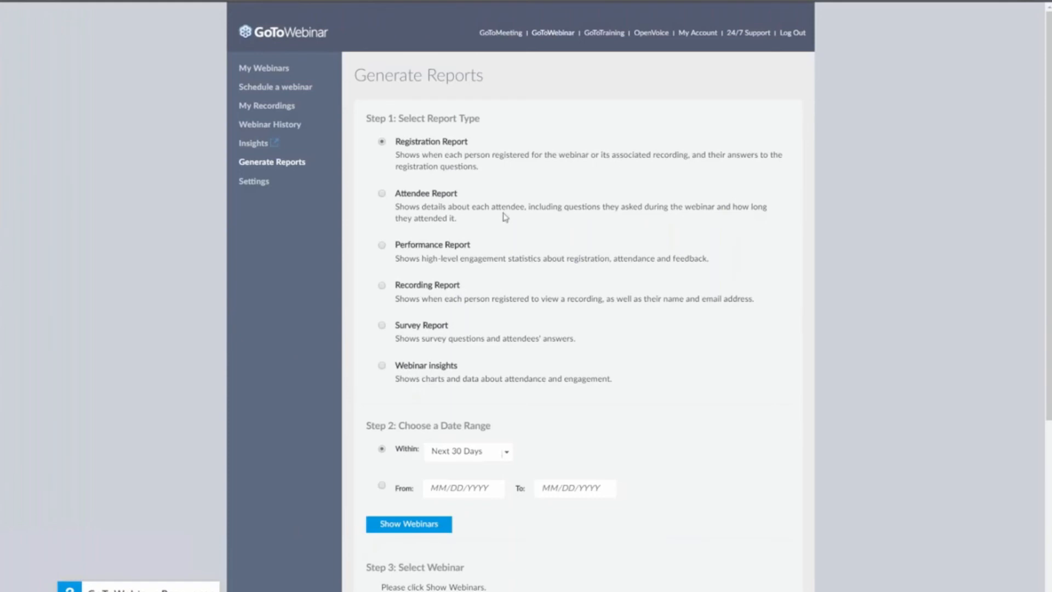
scroll(483, 169, down, 1)
scroll(484, 170, down, 4)
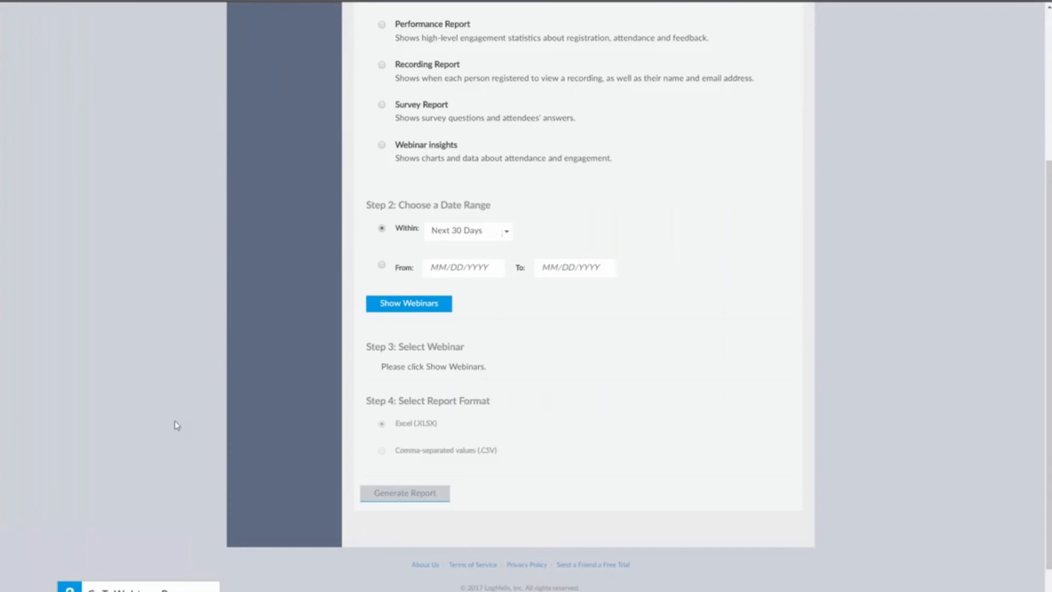
scroll(178, 425, up, 5)
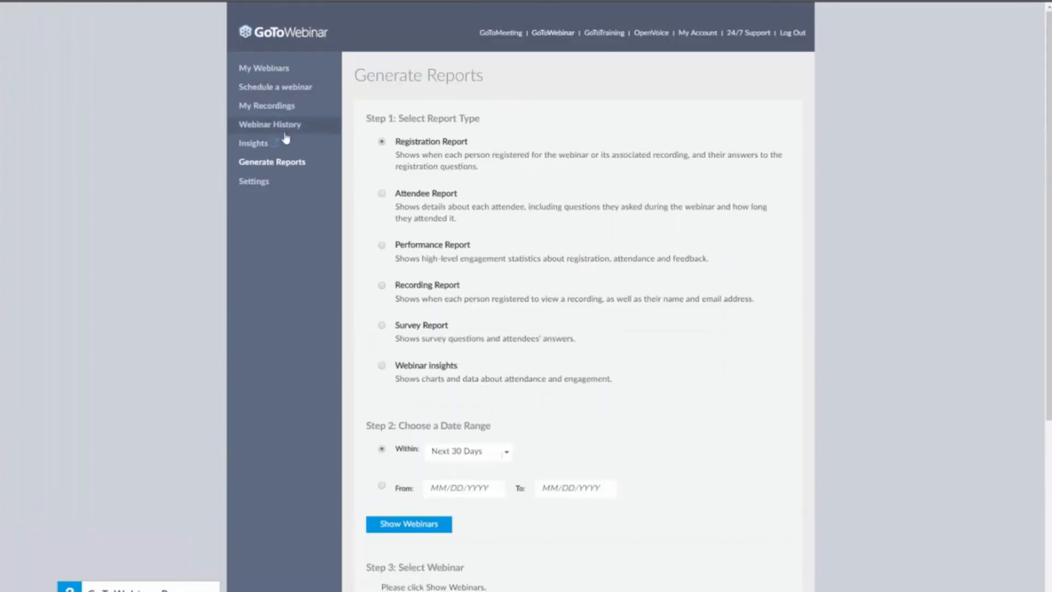
Look through the history of past webinars and the list of saved recordings
click(270, 125)
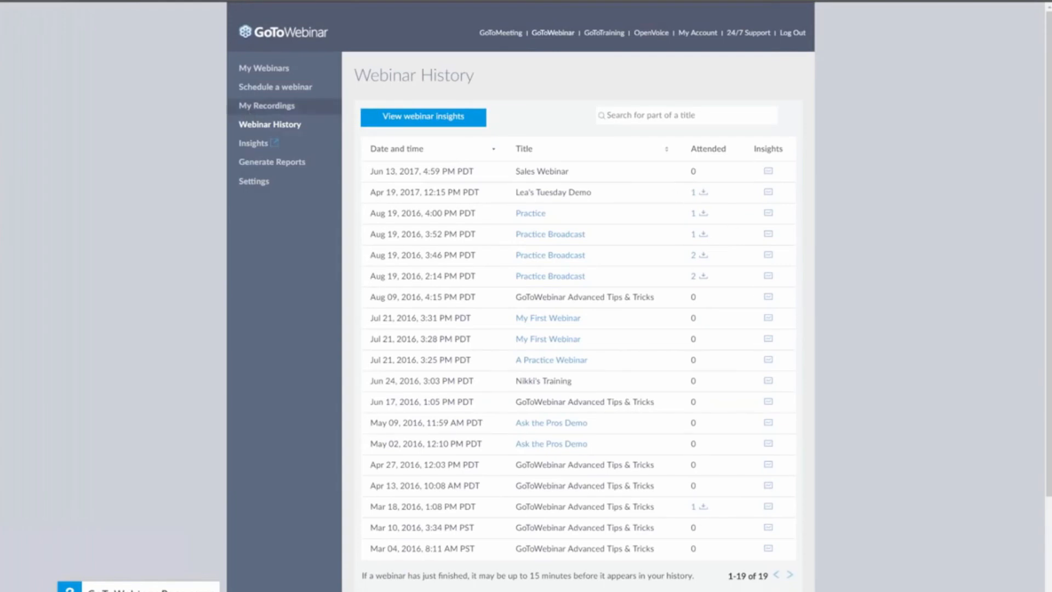
click(267, 105)
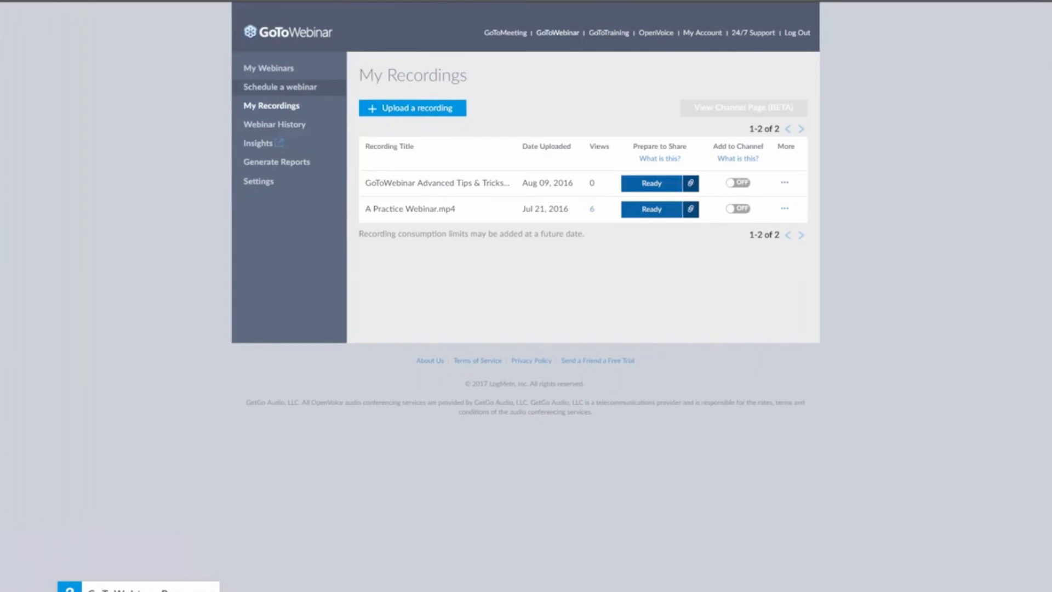
Start scheduling a webinar titled with the host's first name in possessive form plus "Wednesday Demo", with an "Agenda" description followed by three dash lines
click(280, 86)
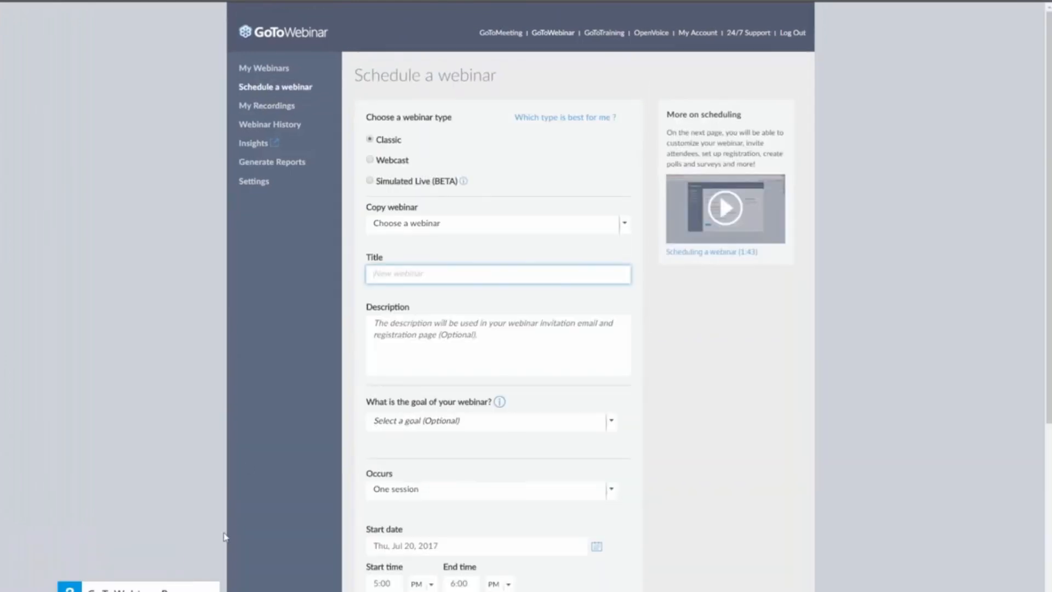
click(383, 276)
text(Lea's Wednesday Demo)
click(386, 348)
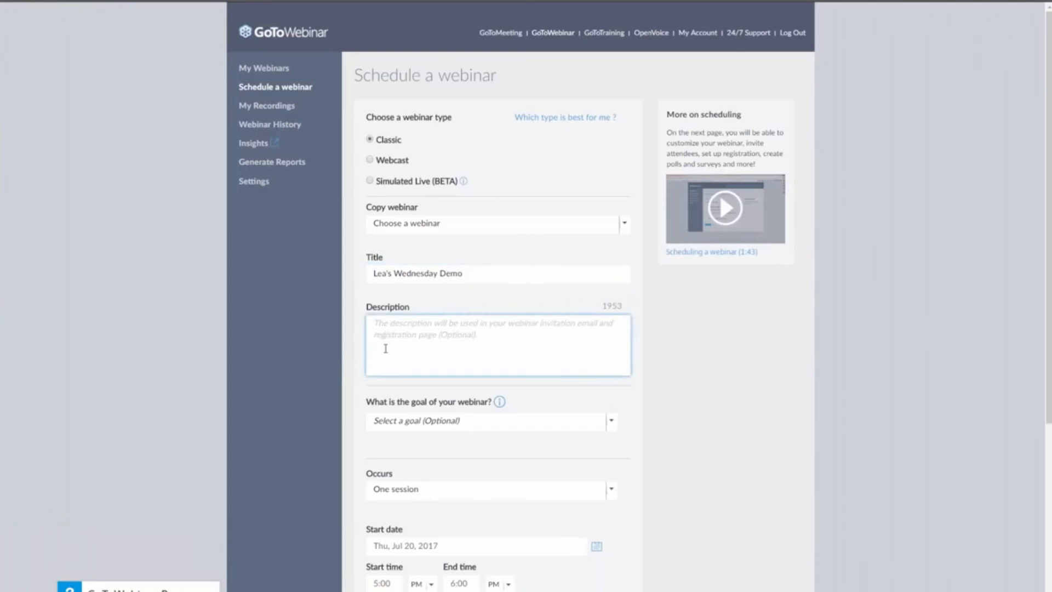
text(Agenda )
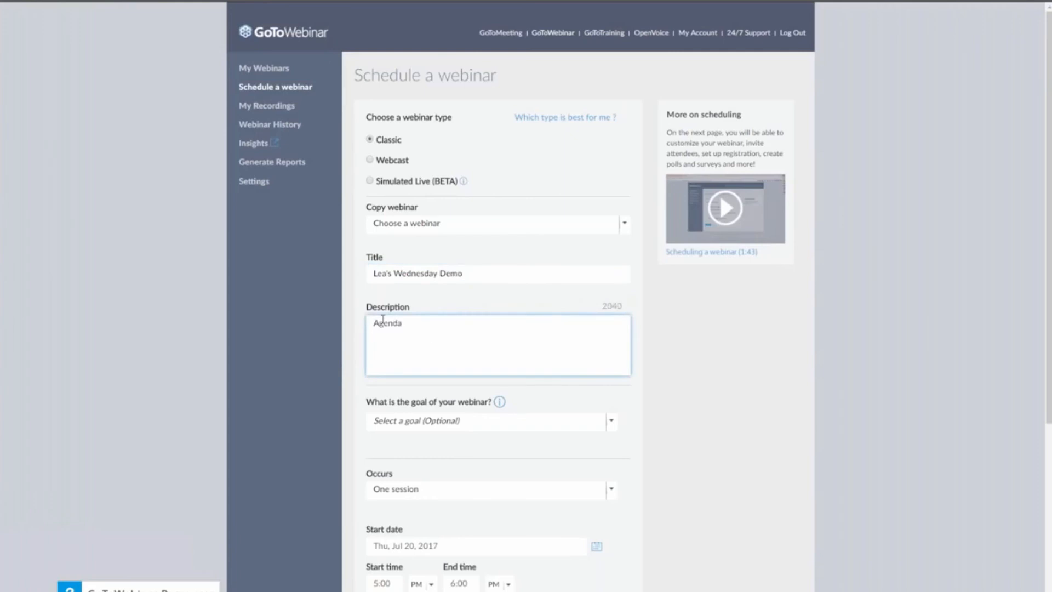
text(-)
key(Return)
text(- -)
key(Return)
click(686, 440)
Set the webinar to occur as one session with the start date Fri, Aug 25, 2017
scroll(687, 442, down, 1)
scroll(686, 440, down, 4)
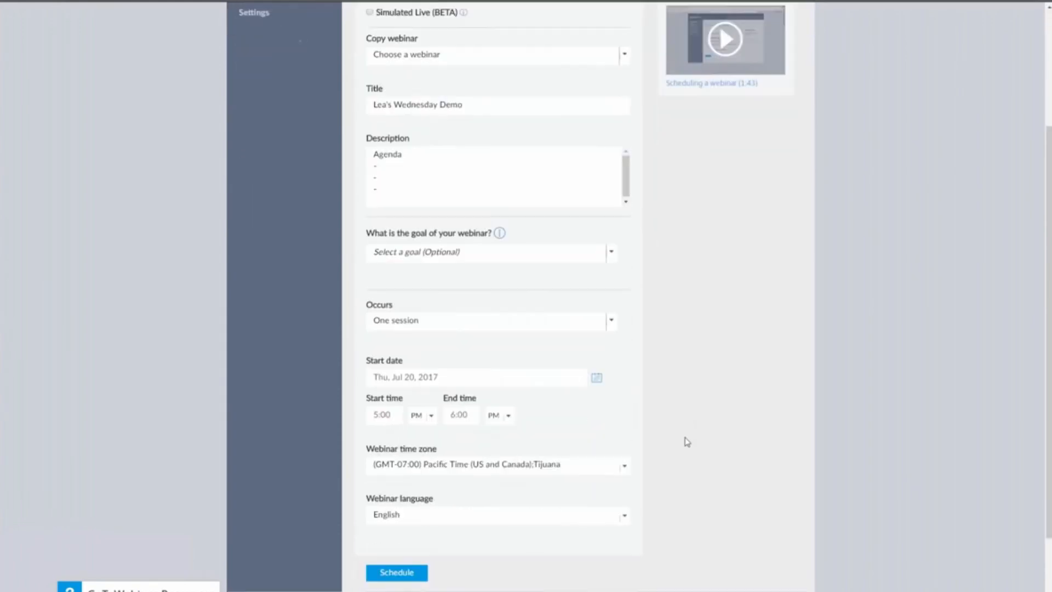
click(500, 239)
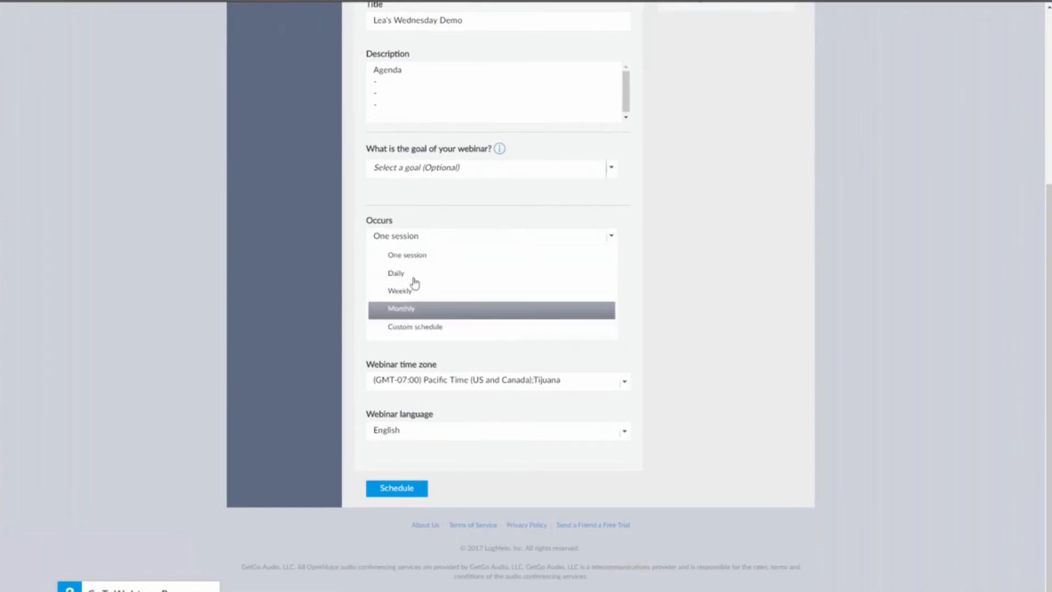
click(430, 256)
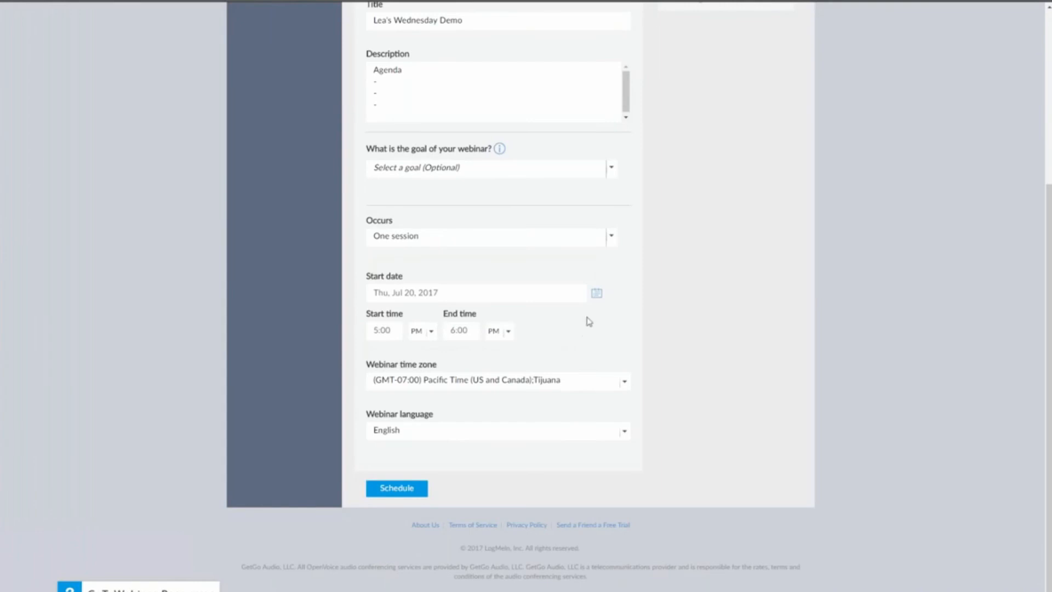
click(597, 294)
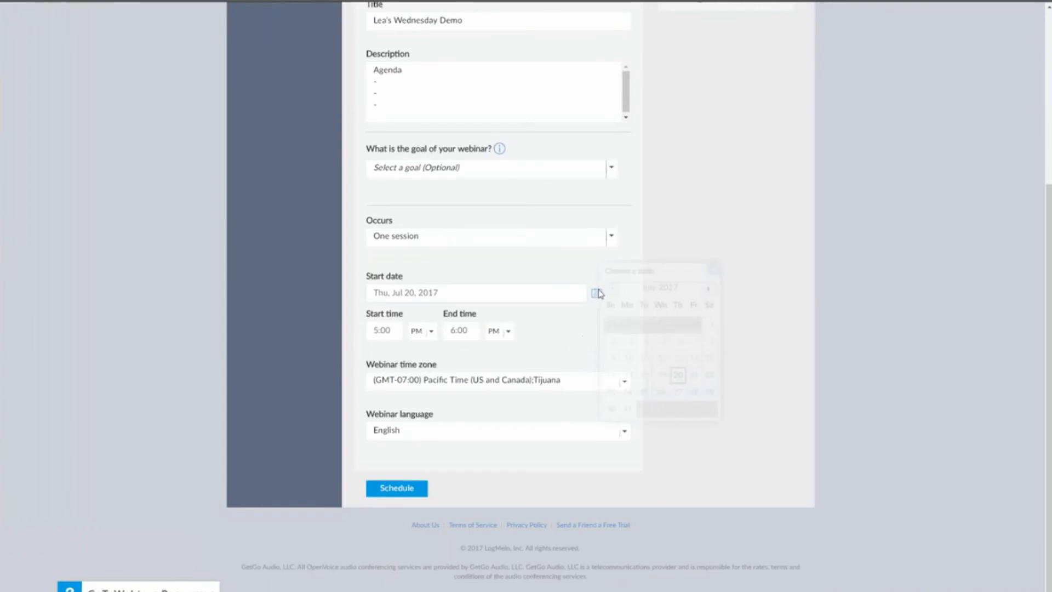
click(707, 288)
click(693, 375)
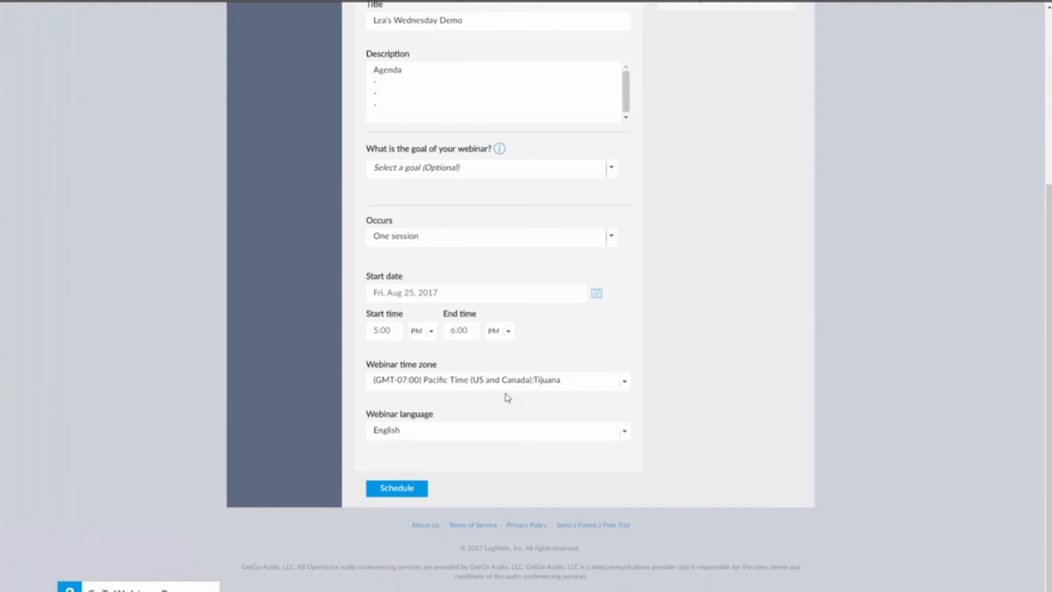
Choose English as the webinar language and schedule the webinar
click(460, 432)
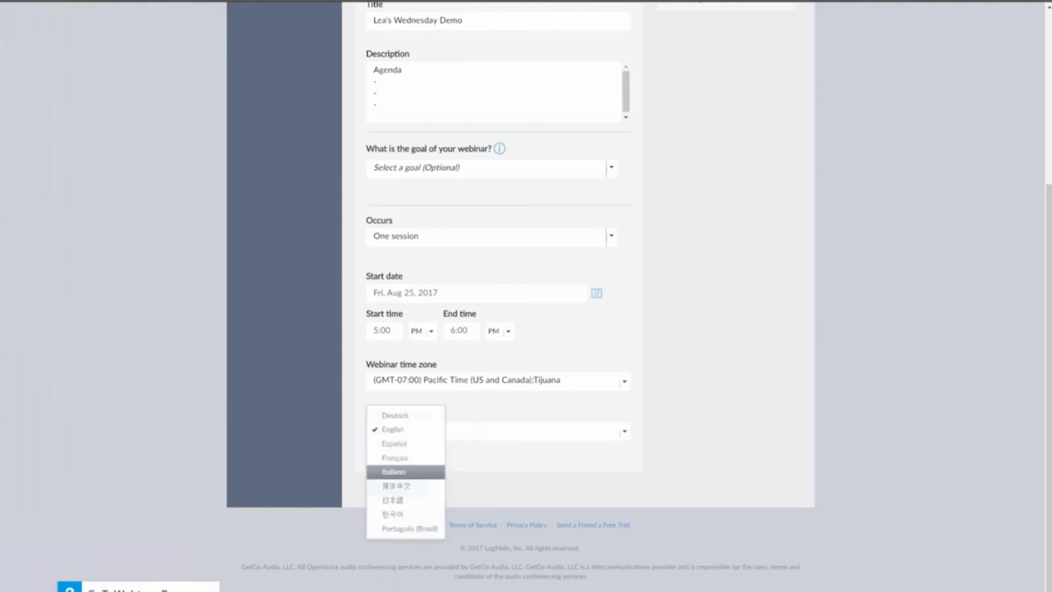
click(395, 433)
click(426, 490)
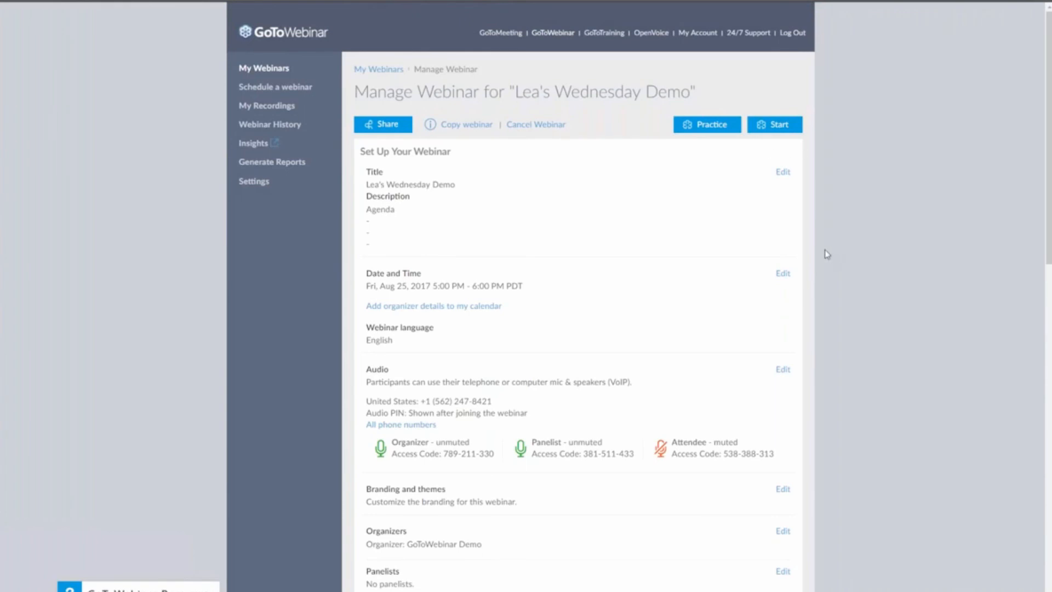
In the new webinar's audio settings, add Germany to the countries offering long distance numbers
scroll(826, 254, down, 3)
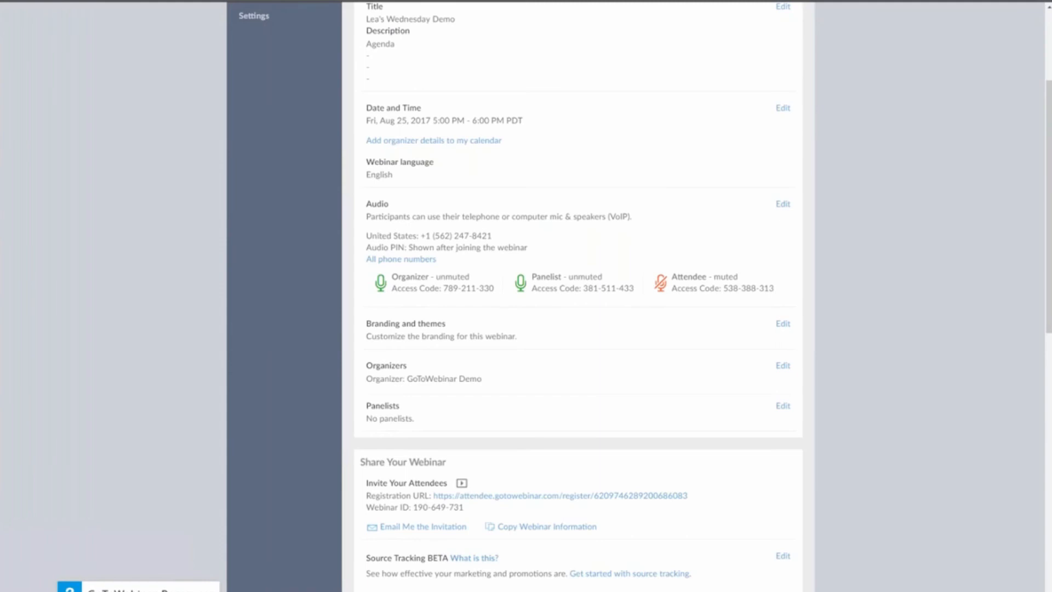
click(783, 203)
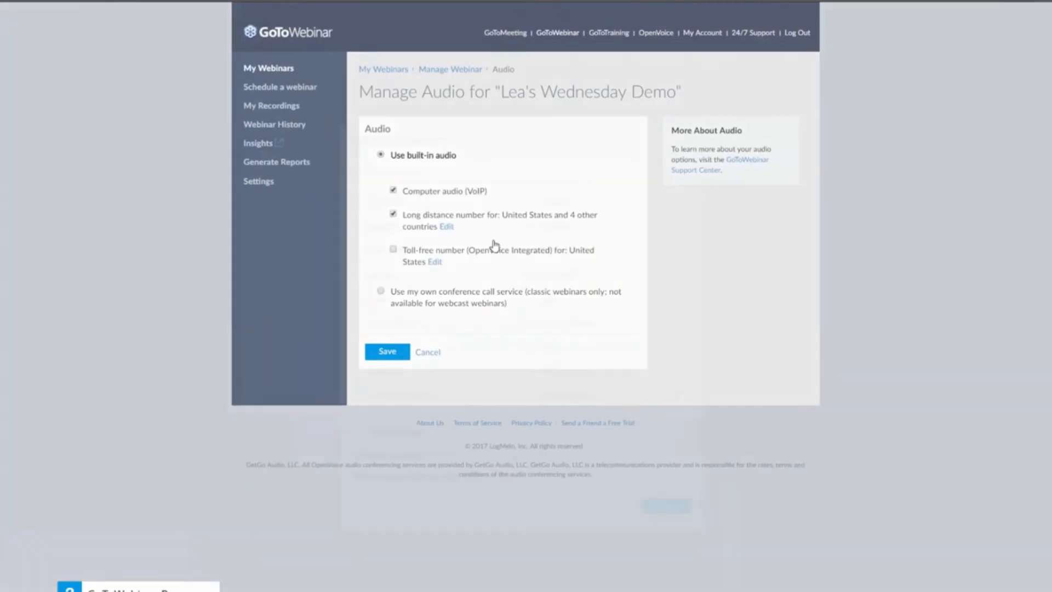
click(447, 226)
click(528, 275)
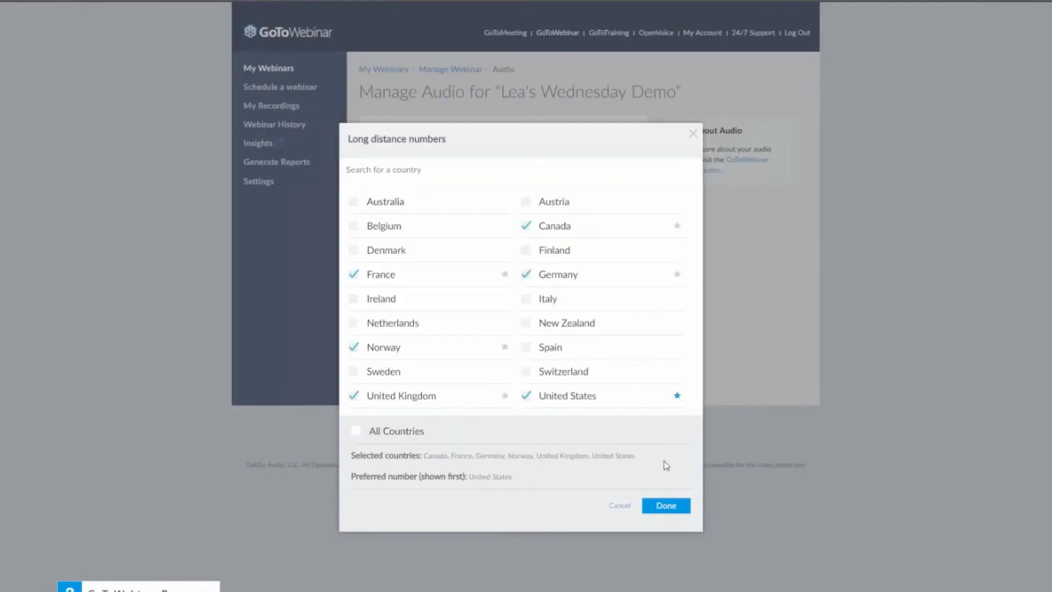
click(661, 507)
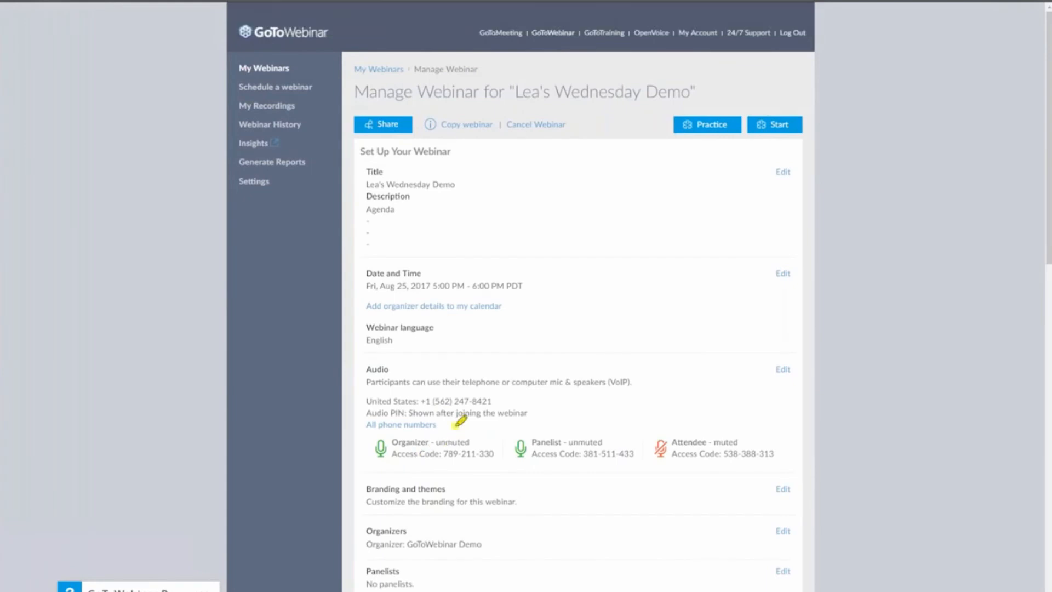
Mark up the organizer, panelist and attendee access codes in yellow, then clear the markings
mouse_move(458, 425)
mouse_down()
mouse_move(353, 427)
mouse_move(403, 466)
mouse_move(646, 463)
mouse_move(624, 422)
mouse_move(452, 415)
mouse_move(464, 421)
mouse_up()
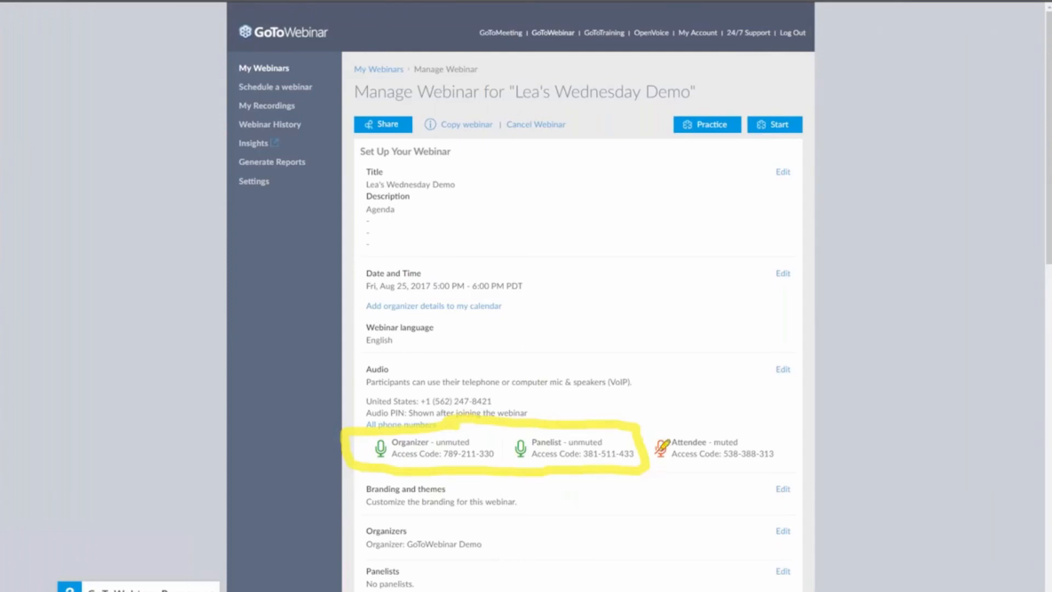
mouse_move(635, 425)
mouse_down()
mouse_move(794, 427)
mouse_move(777, 465)
mouse_move(646, 473)
mouse_up()
drag(700, 418, 749, 470)
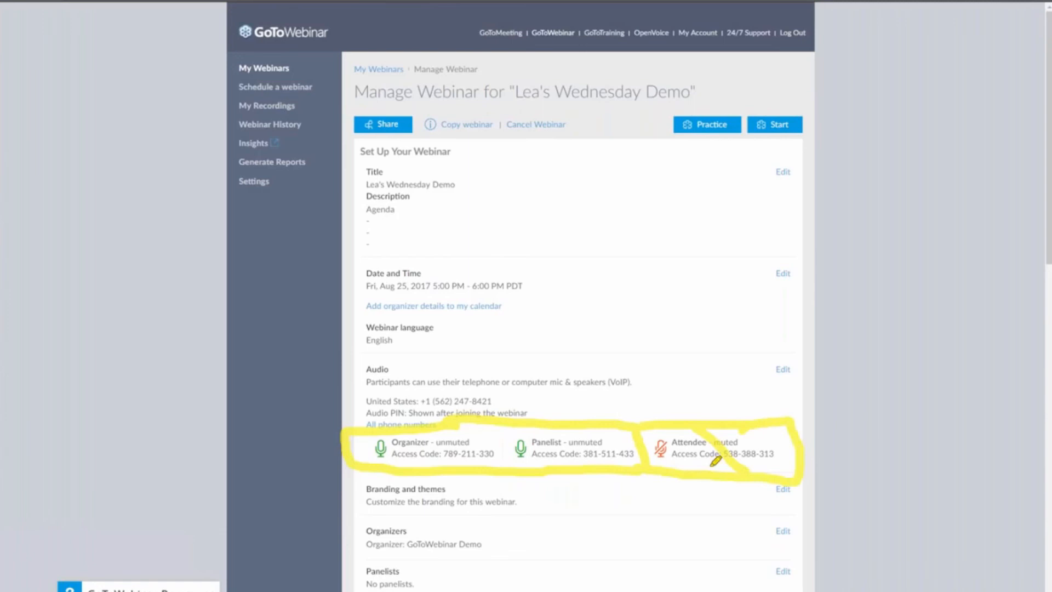
drag(746, 428, 694, 480)
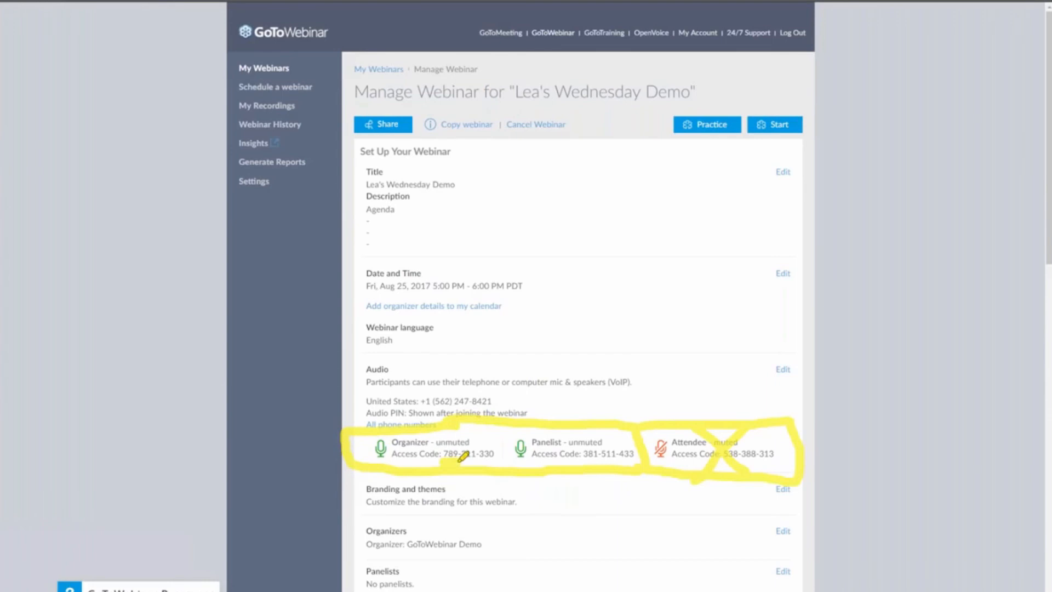
click(564, 460)
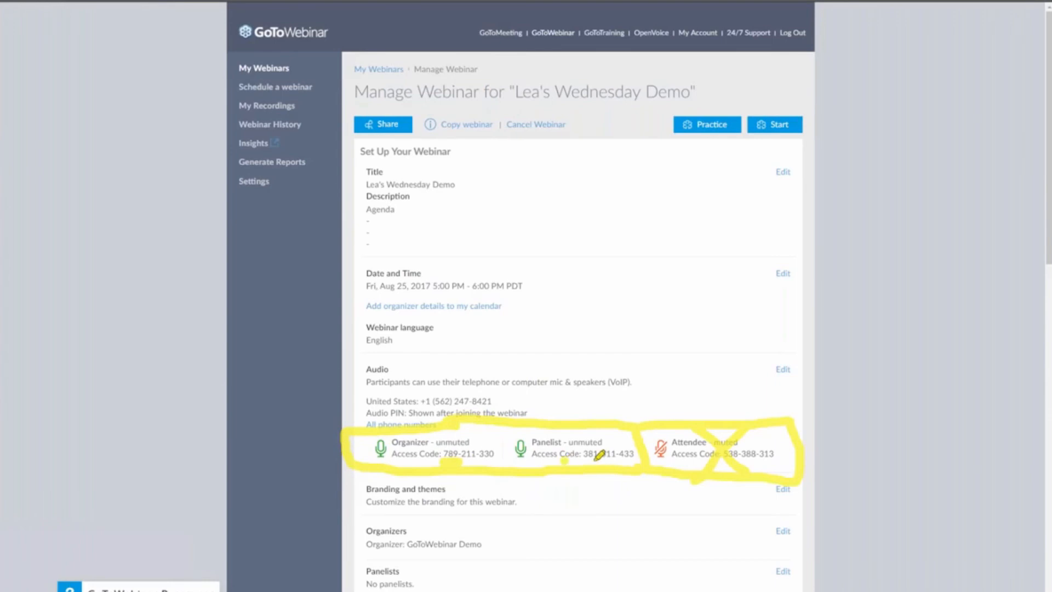
click(679, 460)
key(Escape)
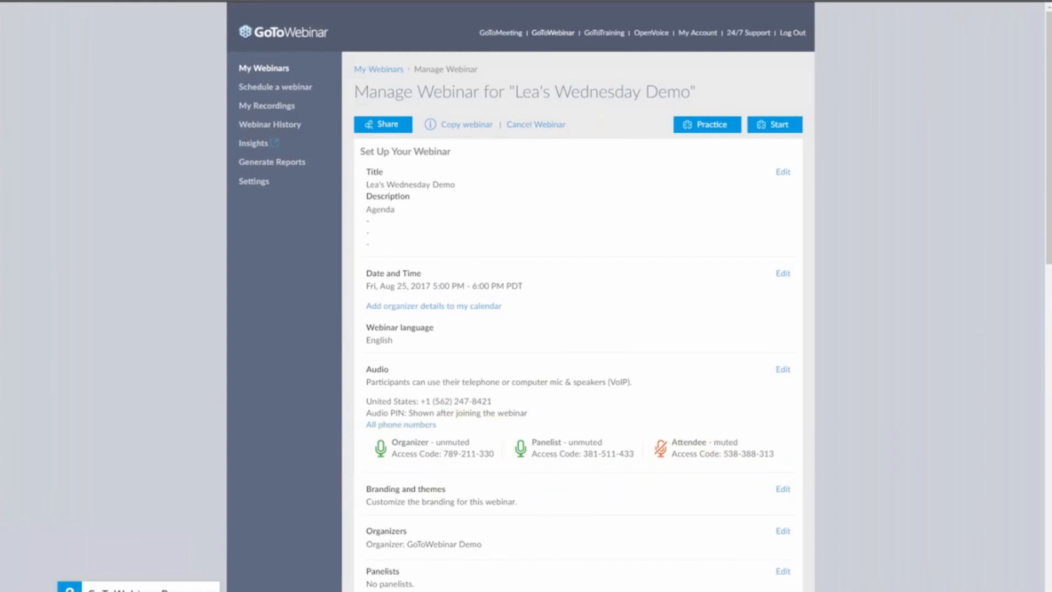
Open the webinar's branding and themes settings and try the Ocean theme
scroll(405, 379, down, 2)
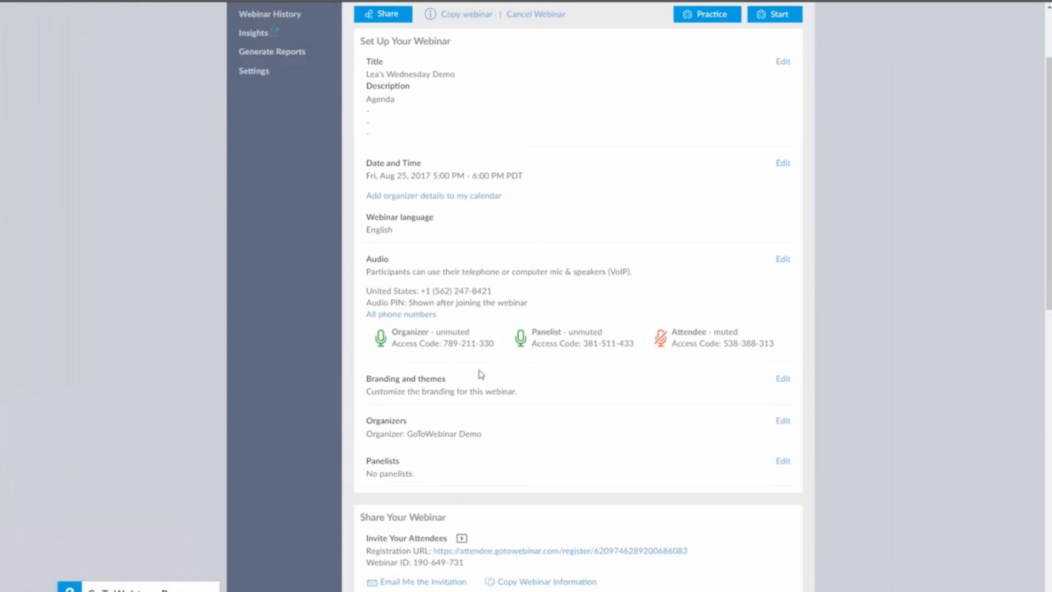
click(783, 379)
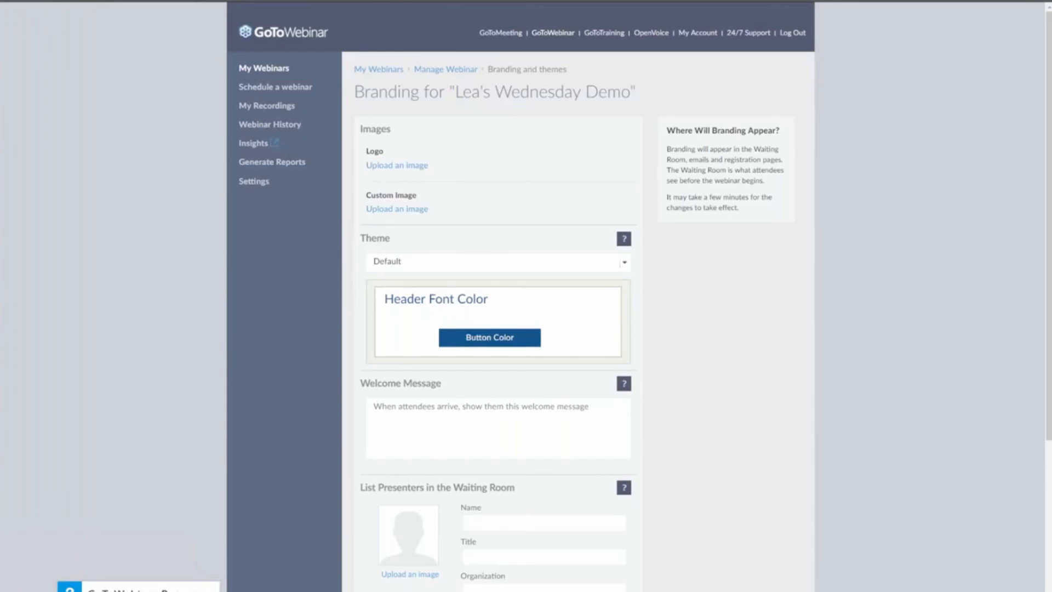
click(437, 264)
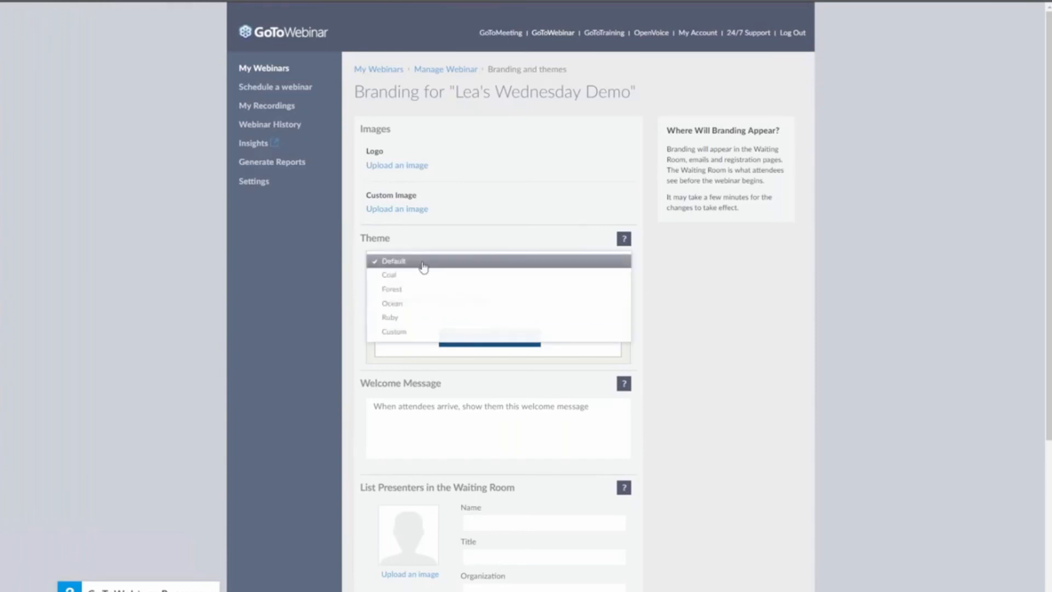
click(412, 303)
scroll(521, 301, down, 1)
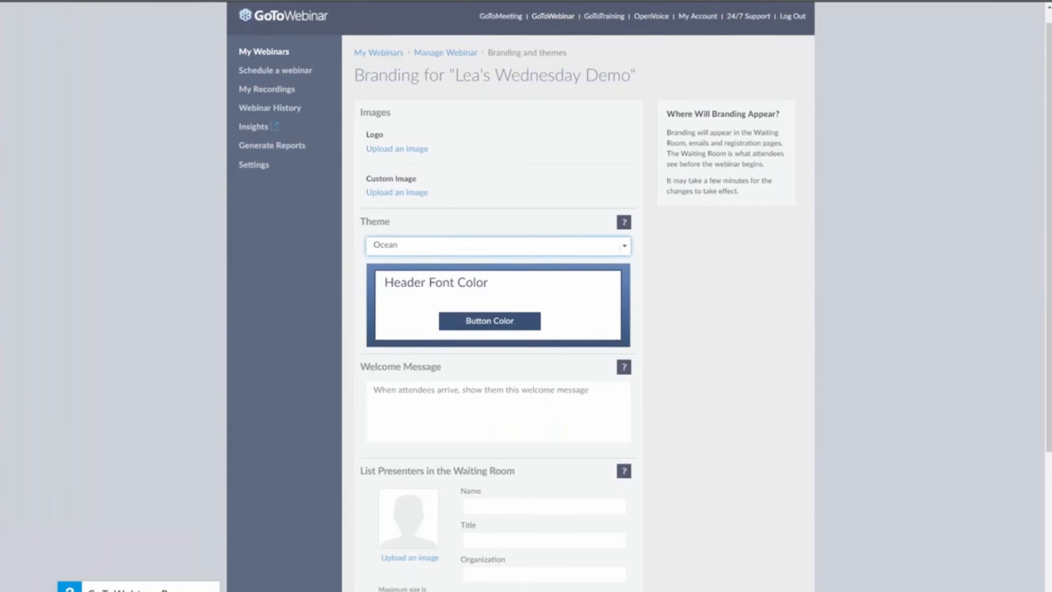
Examine the welcome message and waiting room presenter options, and leave the branding settings without saving
scroll(416, 361, down, 2)
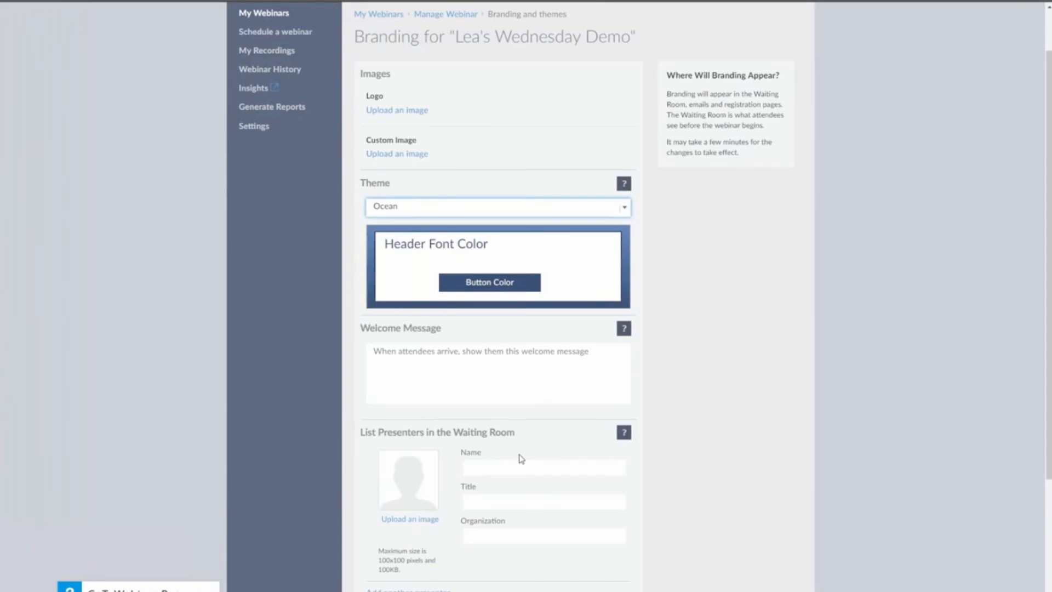
mouse_move(624, 432)
click(756, 511)
scroll(756, 510, down, 3)
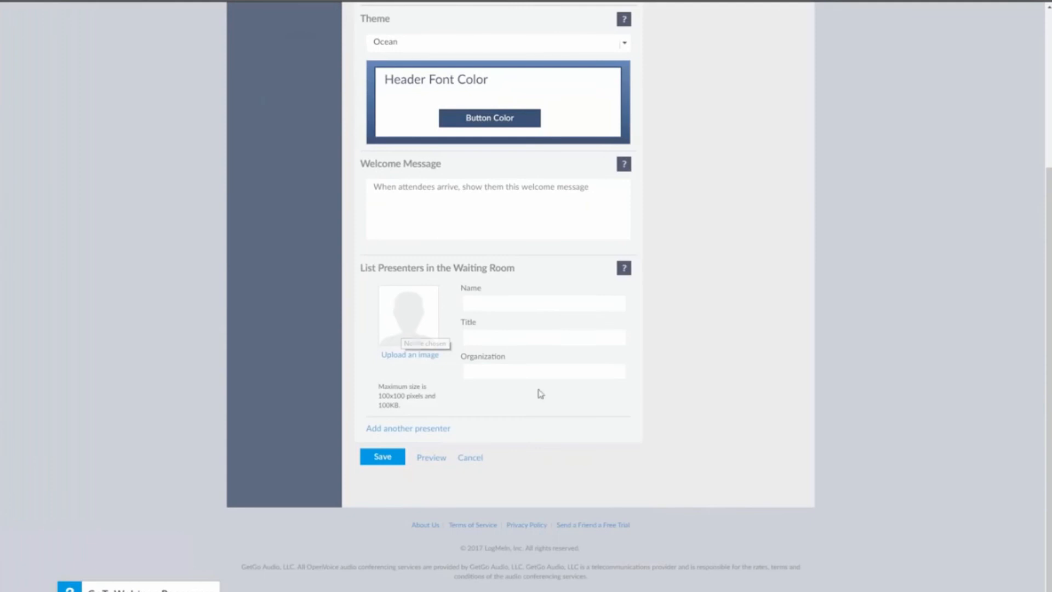
click(467, 460)
Bracket the Organizers and Panelists sections in yellow, point an arrow at each, and clear the markings
scroll(477, 451, down, 5)
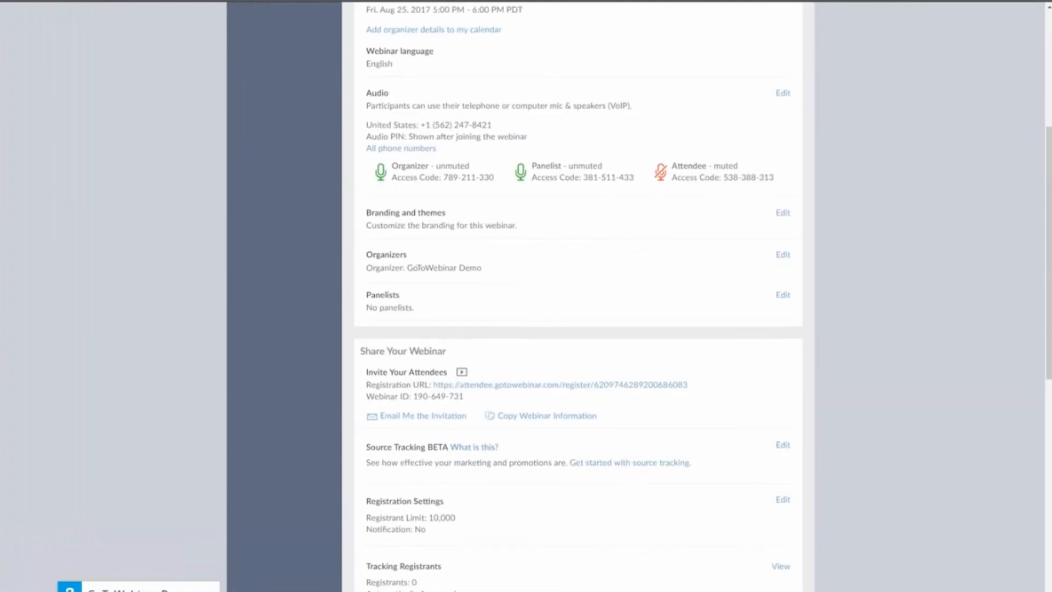
mouse_move(377, 241)
mouse_down()
mouse_move(343, 242)
mouse_move(351, 333)
mouse_move(366, 334)
mouse_up()
mouse_move(268, 256)
mouse_down()
mouse_move(298, 255)
mouse_move(294, 270)
mouse_move(323, 248)
mouse_move(312, 268)
mouse_move(301, 266)
mouse_move(311, 250)
mouse_up()
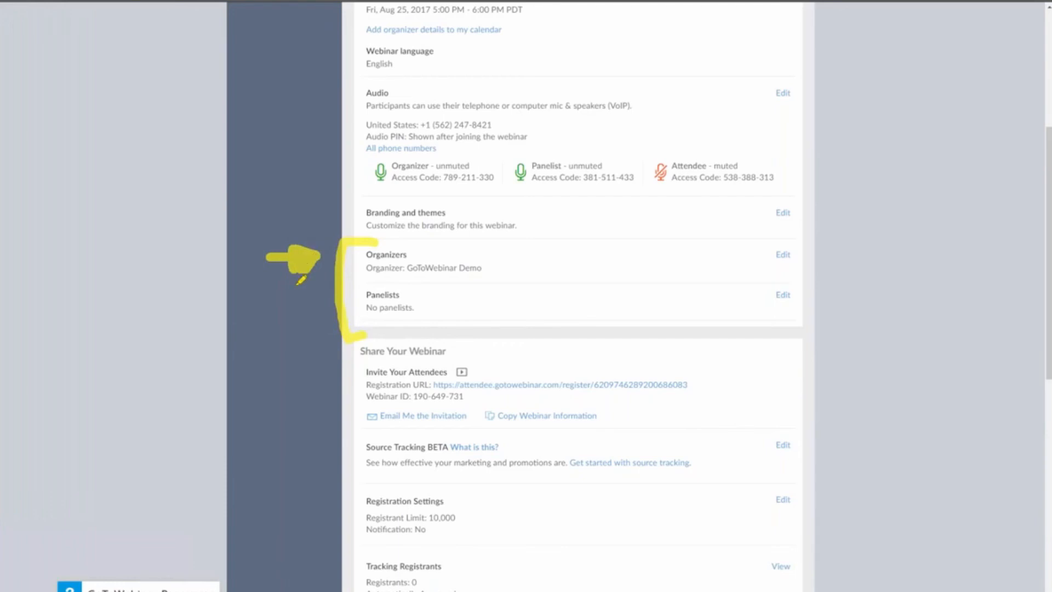
mouse_move(263, 314)
mouse_down()
mouse_move(312, 311)
mouse_move(308, 294)
mouse_move(333, 305)
mouse_move(320, 323)
mouse_move(314, 310)
mouse_up()
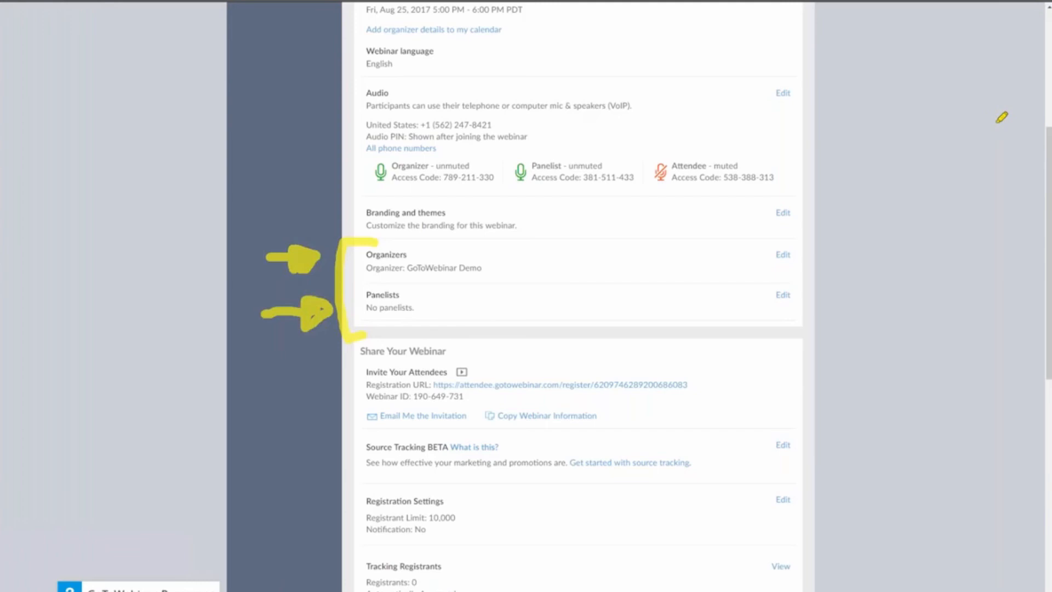
key(Escape)
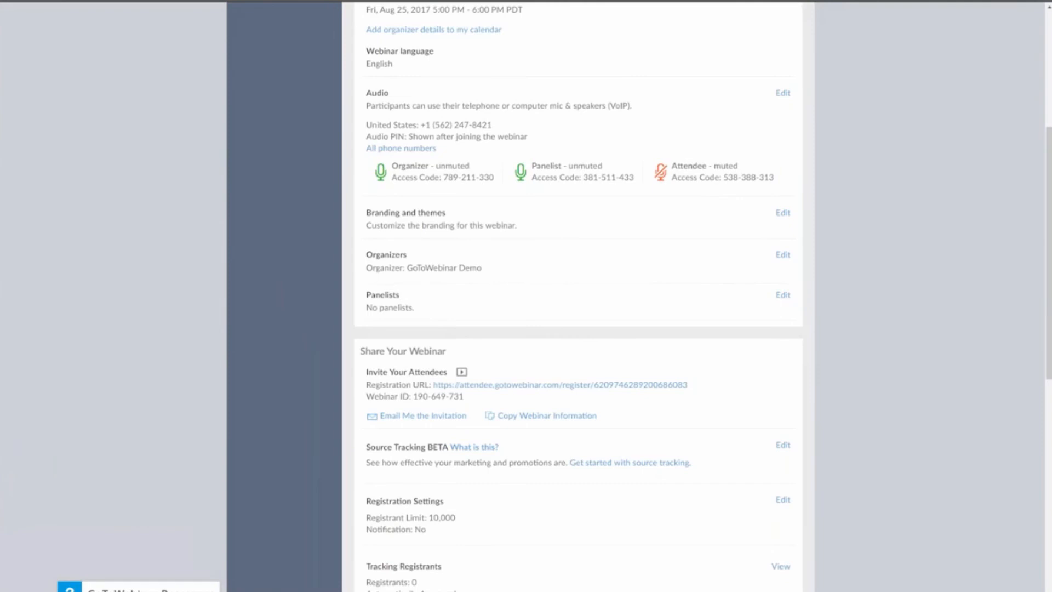
Look over the webinar's Organizers page and its Panelists page, adding nobody to either
click(783, 255)
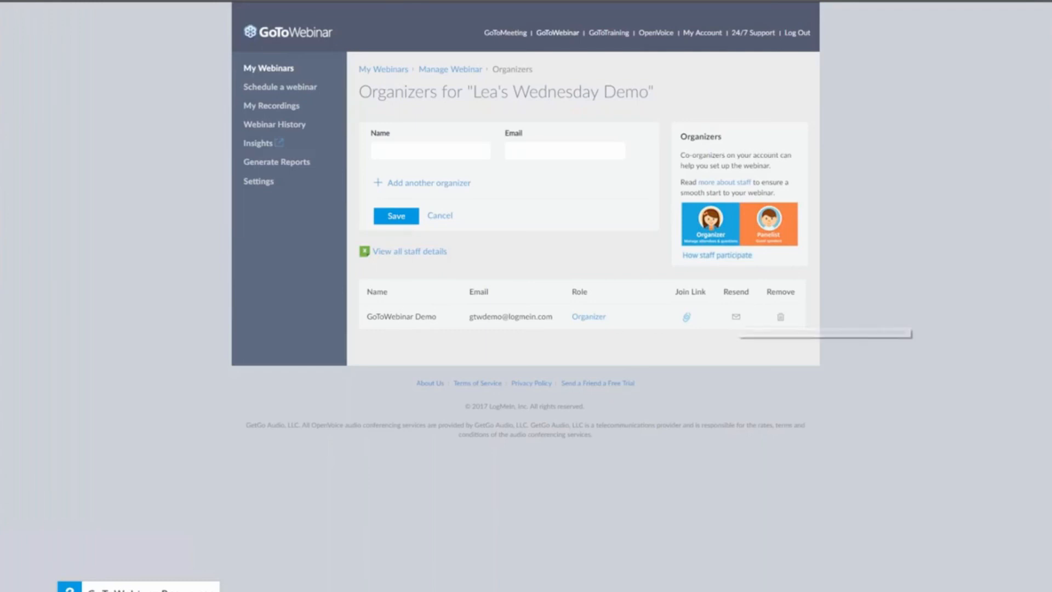
click(449, 69)
scroll(491, 360, down, 6)
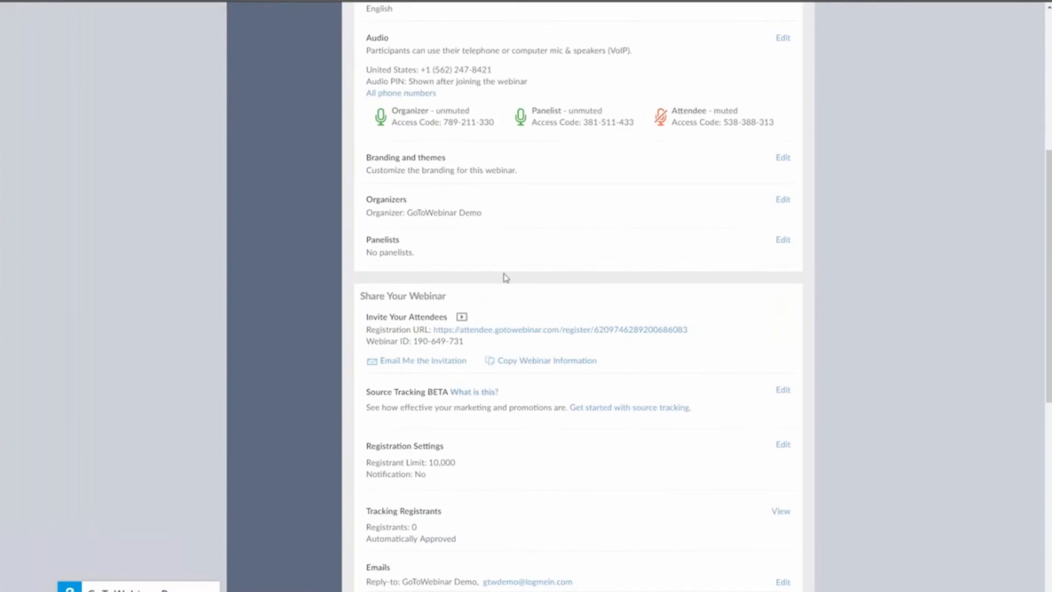
click(783, 240)
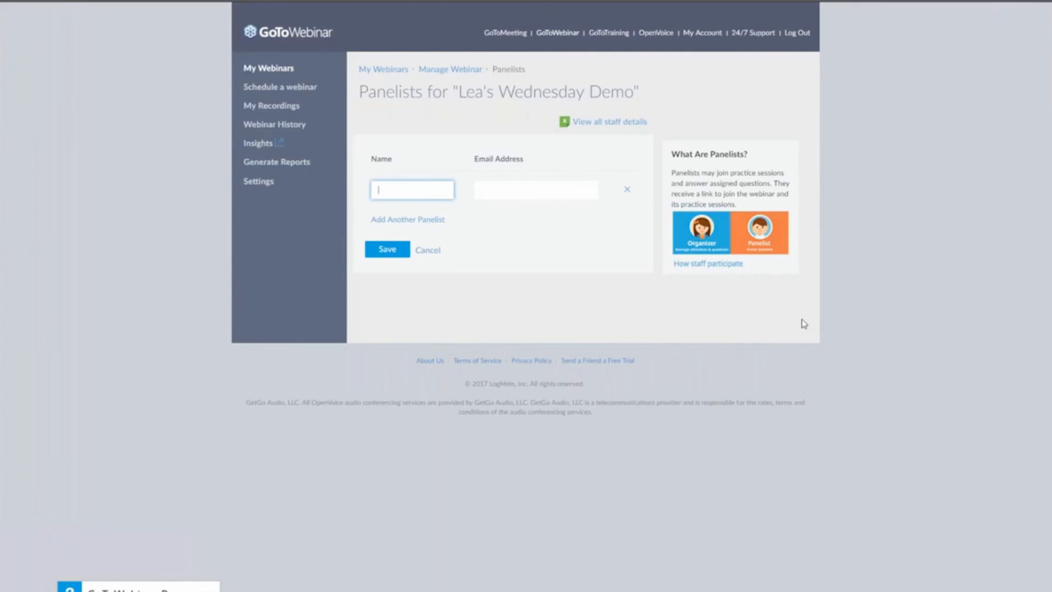
click(451, 70)
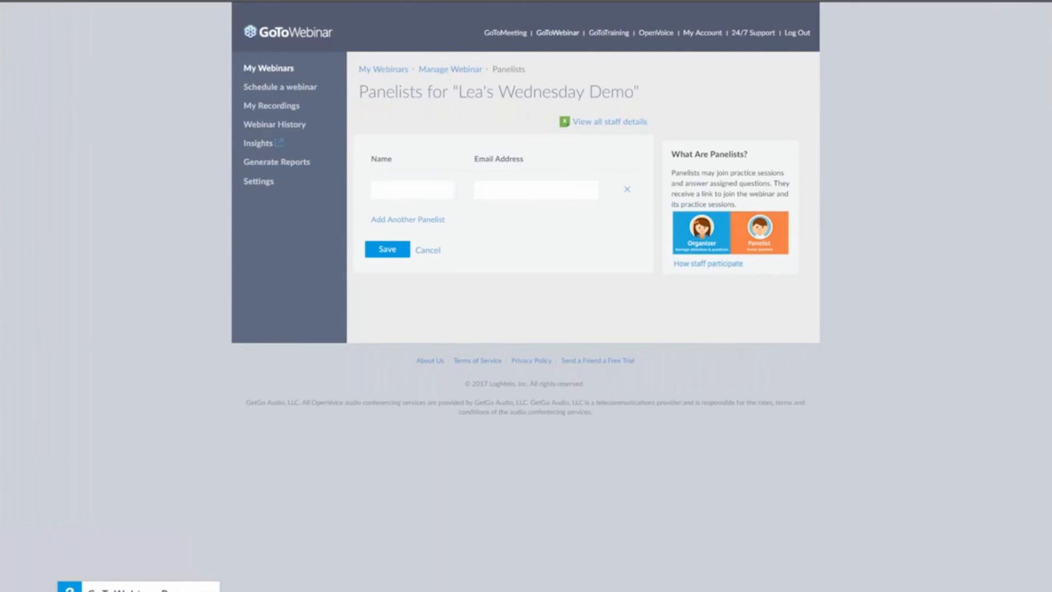
In the registration questions of the webinar's registration settings, include Phone and Organization as required fields
scroll(582, 523, down, 6)
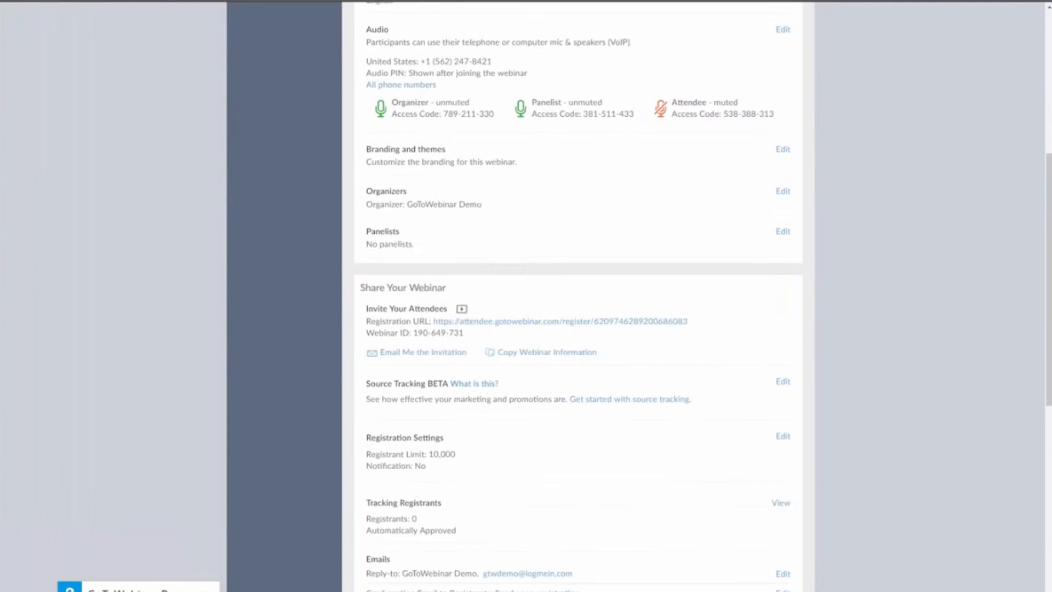
scroll(562, 492, down, 4)
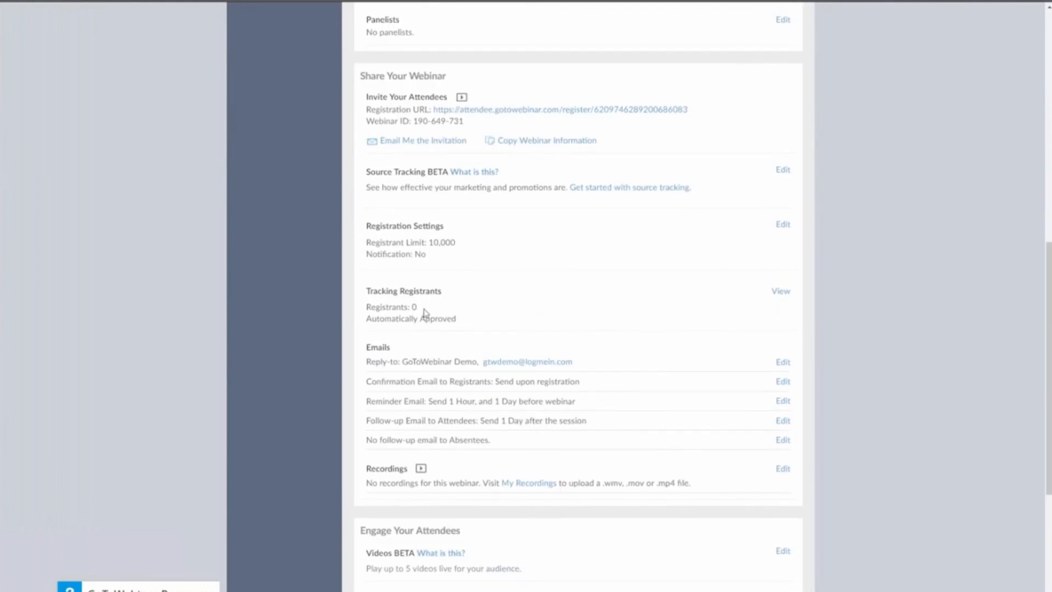
drag(366, 225, 796, 234)
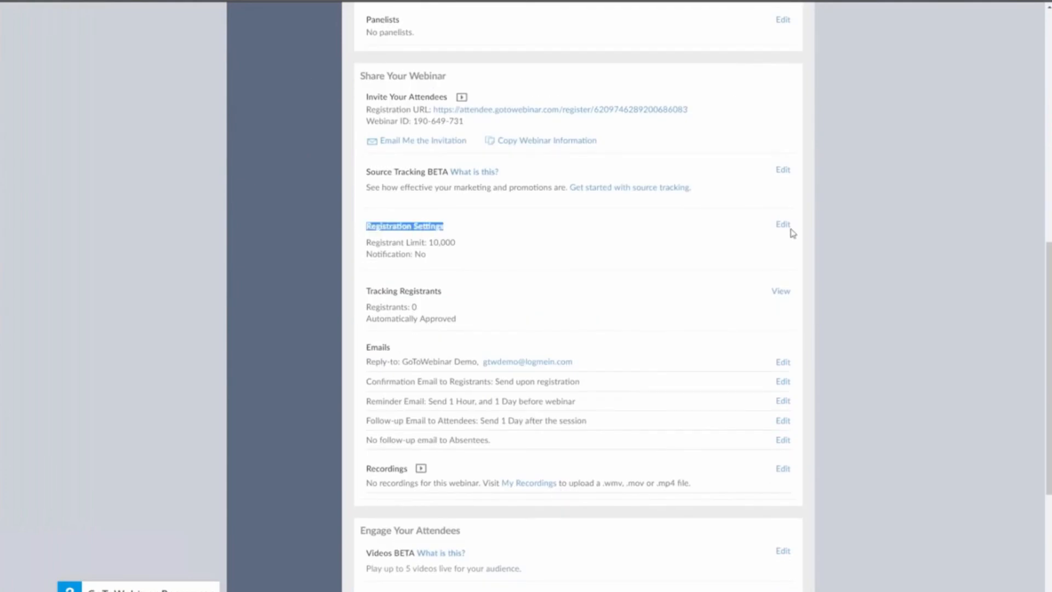
click(783, 224)
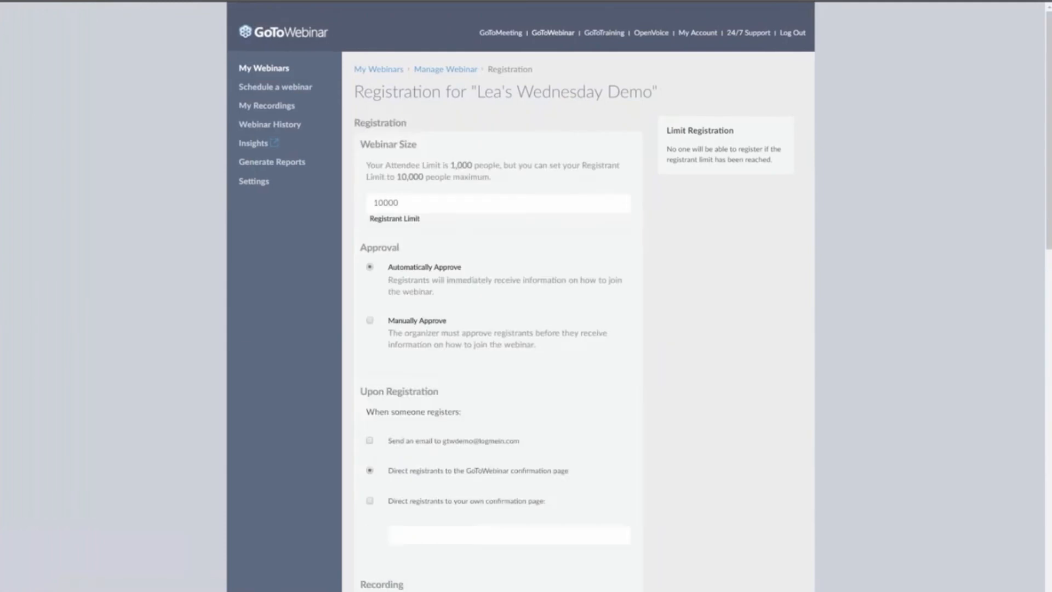
click(451, 130)
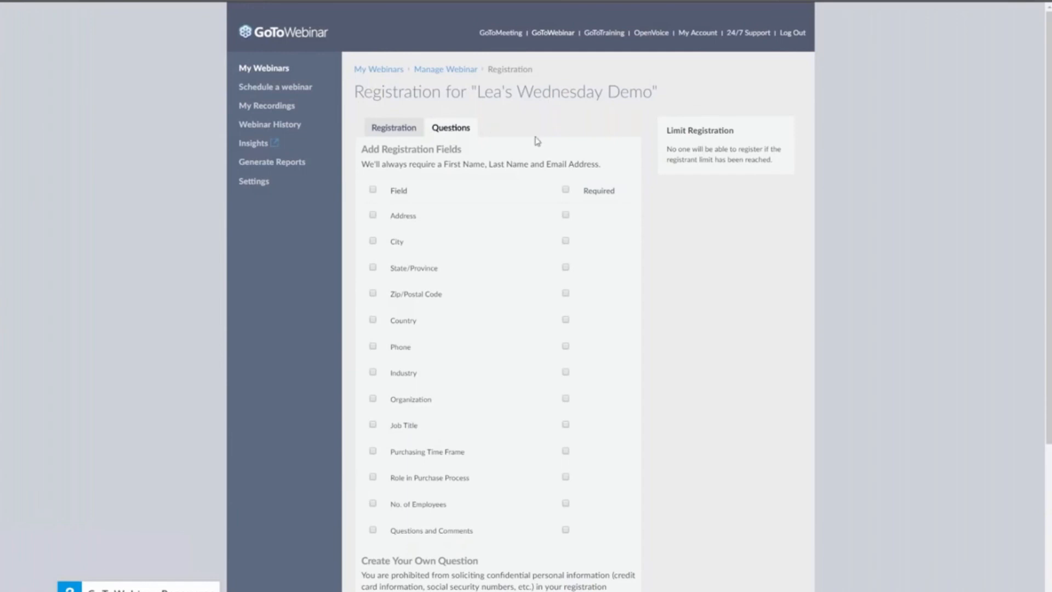
drag(600, 164, 440, 164)
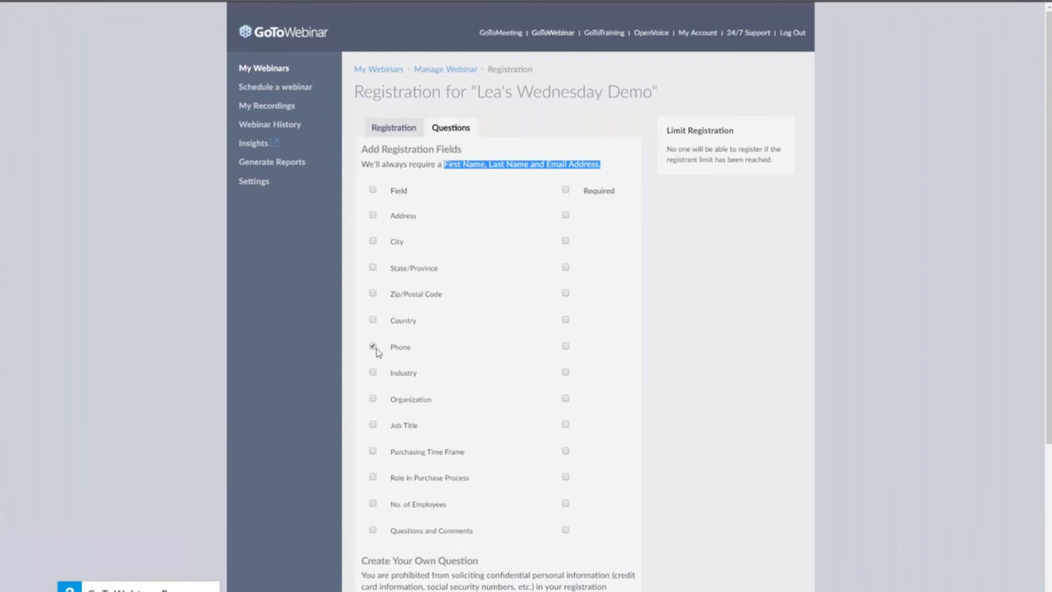
click(369, 418)
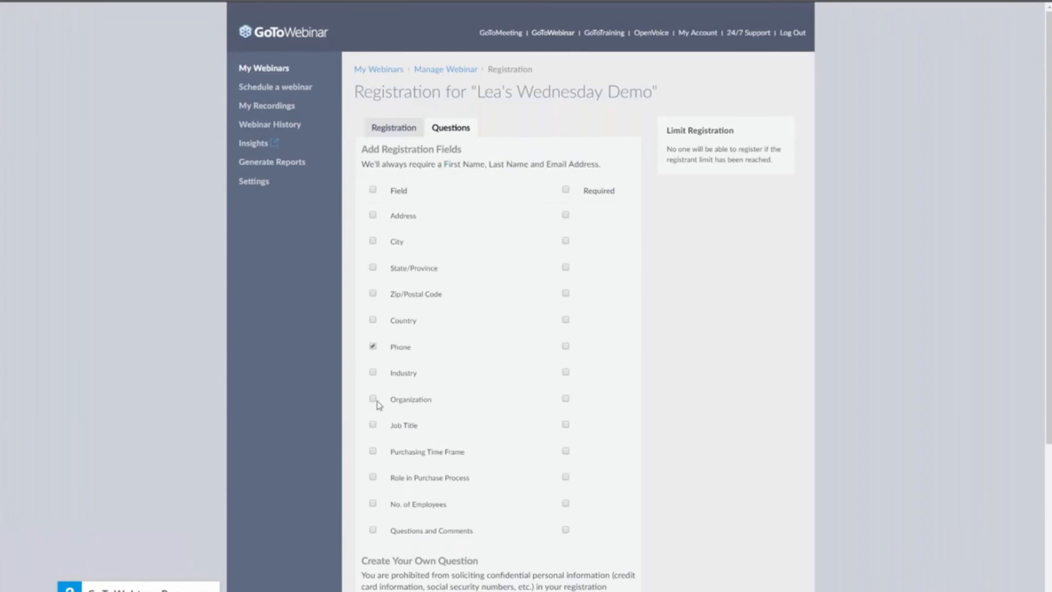
click(373, 400)
click(567, 347)
click(566, 398)
scroll(675, 396, down, 3)
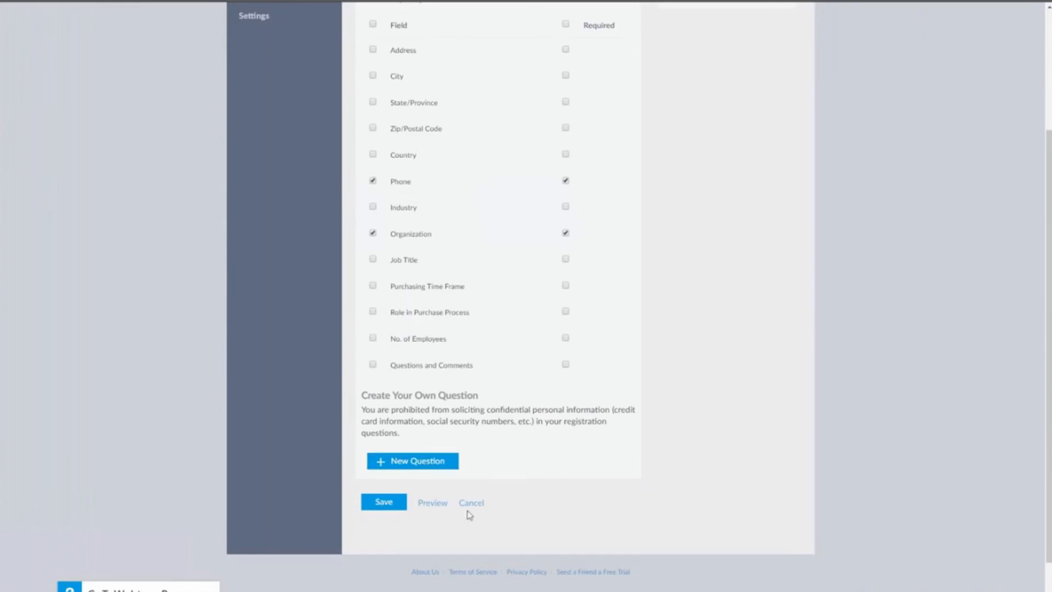
Check the reply-to contact name and email address for the webinar's emails, and close them without changes
scroll(519, 397, down, 11)
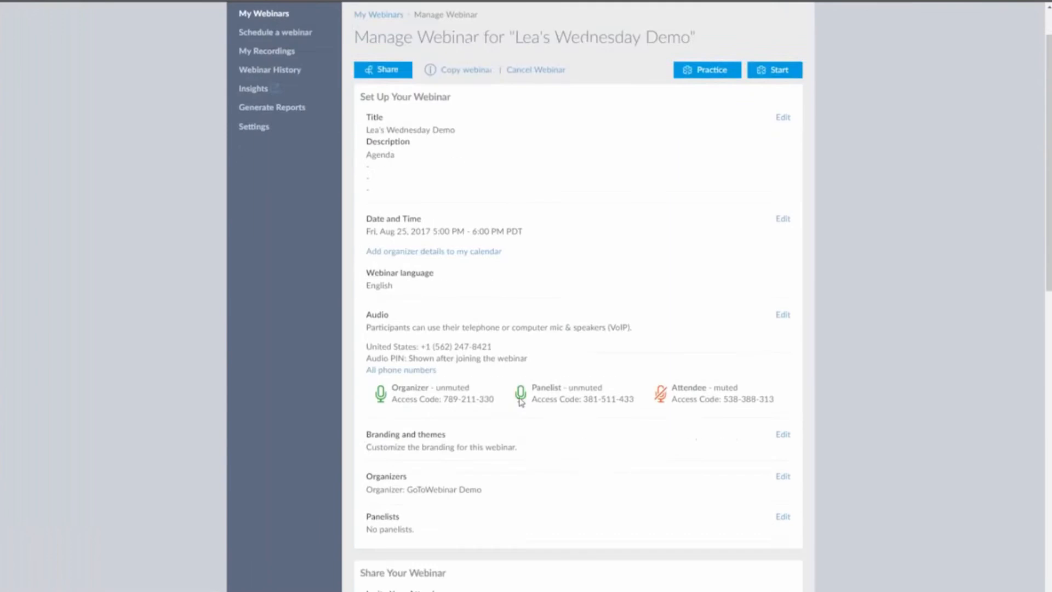
scroll(520, 401, down, 2)
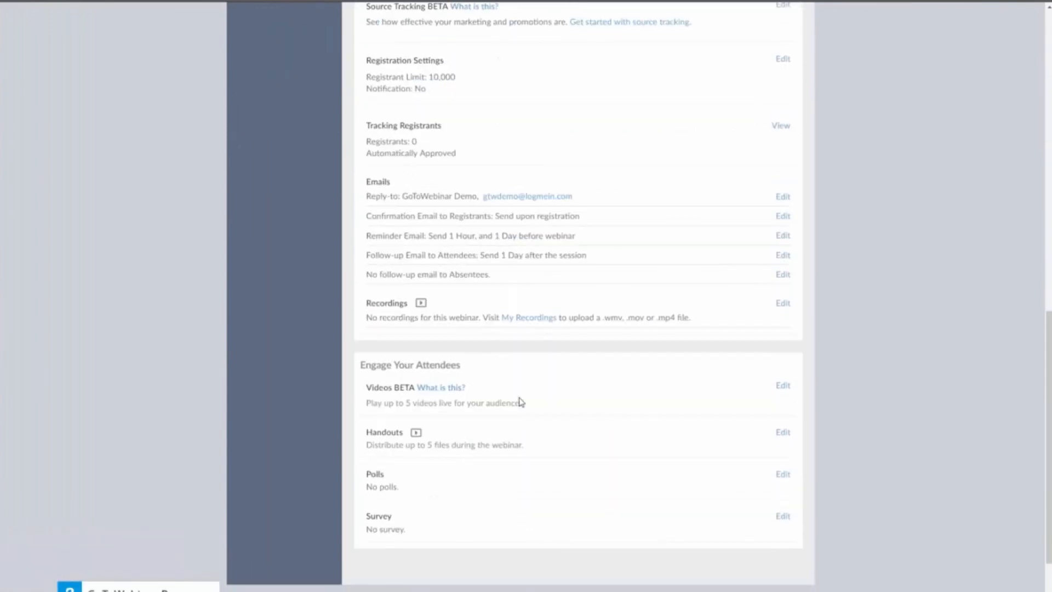
drag(389, 181, 365, 181)
drag(583, 200, 479, 197)
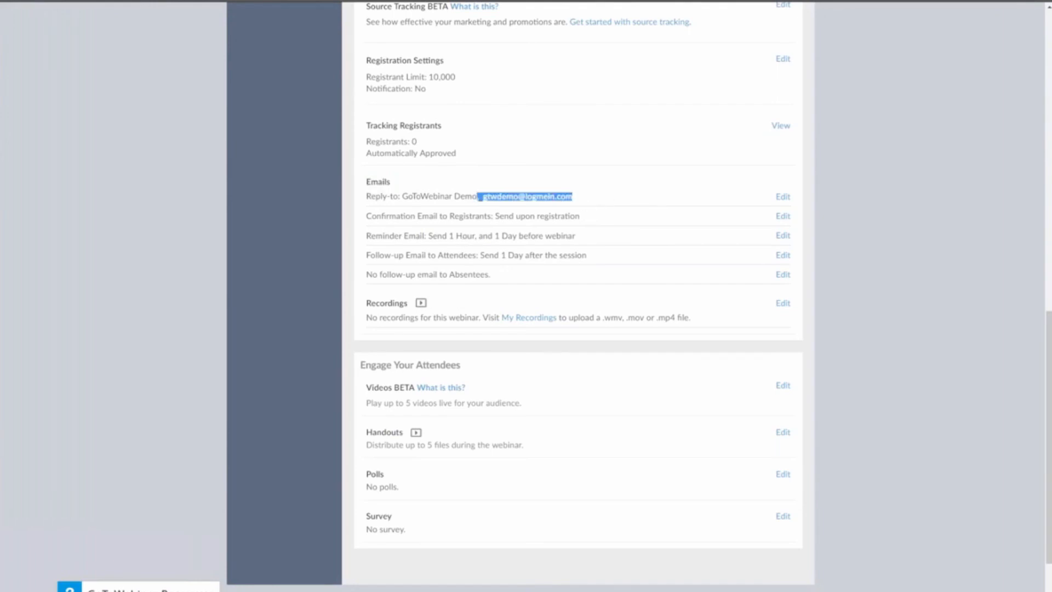
click(649, 202)
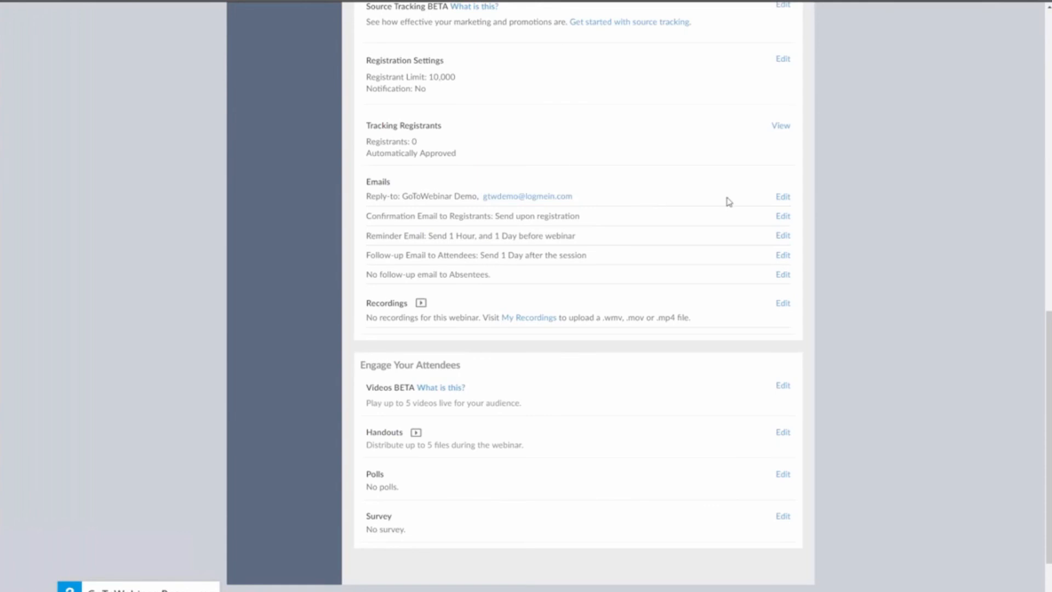
click(783, 199)
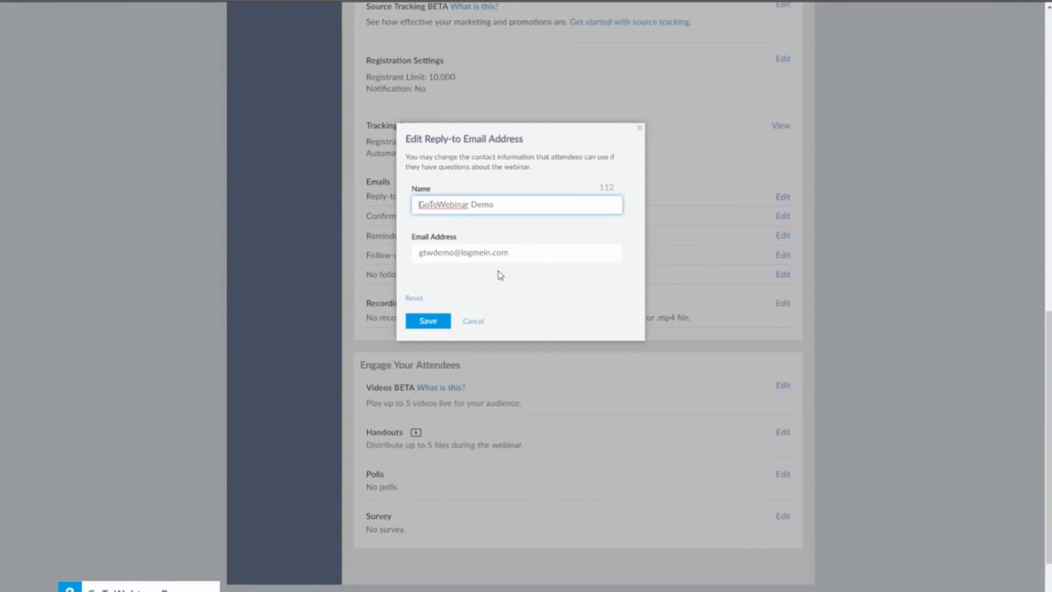
click(470, 322)
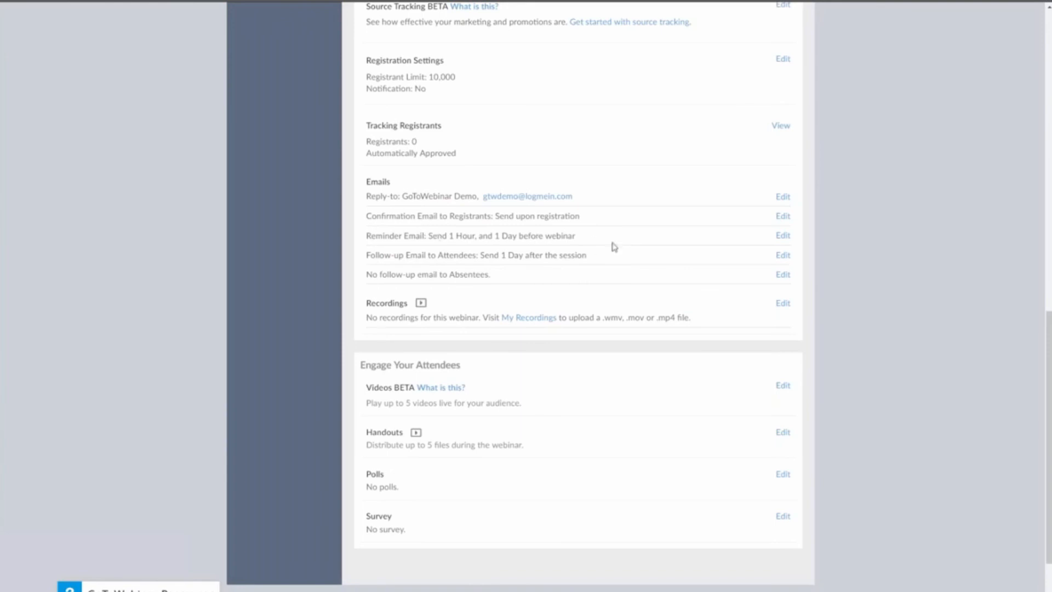
Review the webinar's reminder email schedule, subject and body text, and leave the page without saving
click(783, 236)
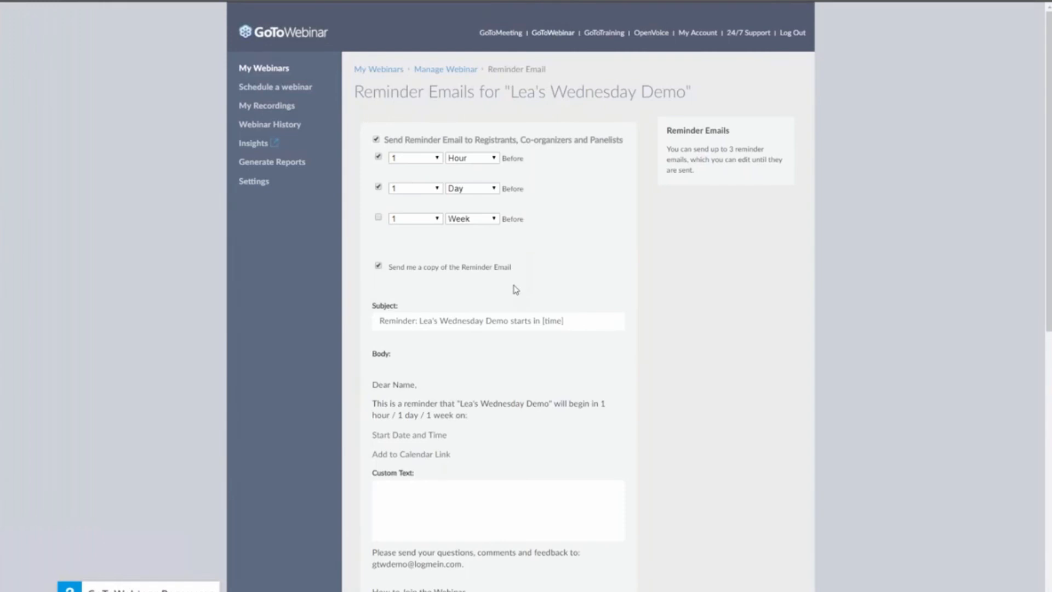
scroll(528, 286, down, 1)
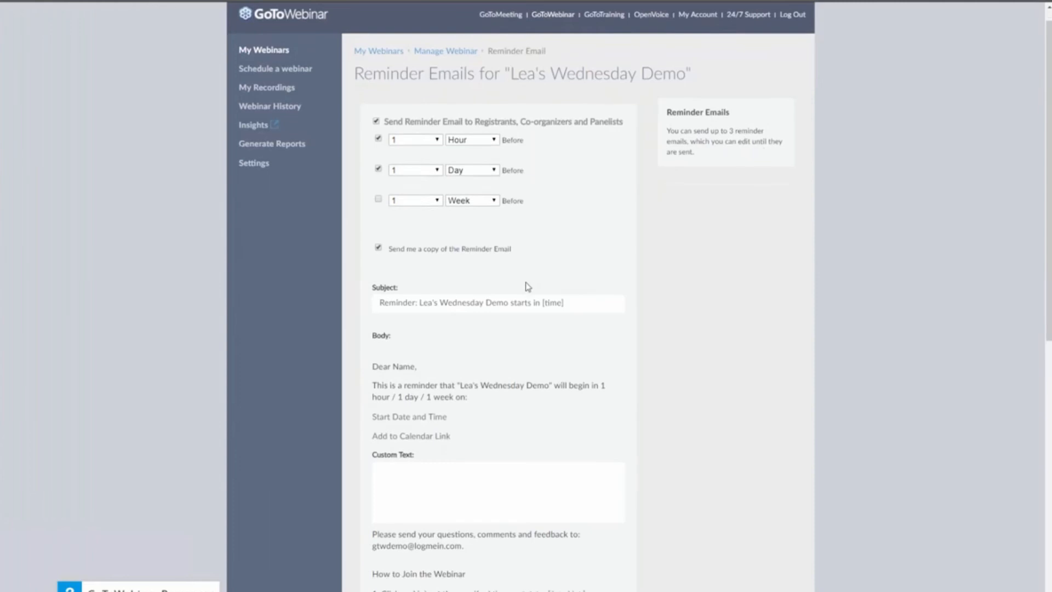
scroll(527, 286, down, 5)
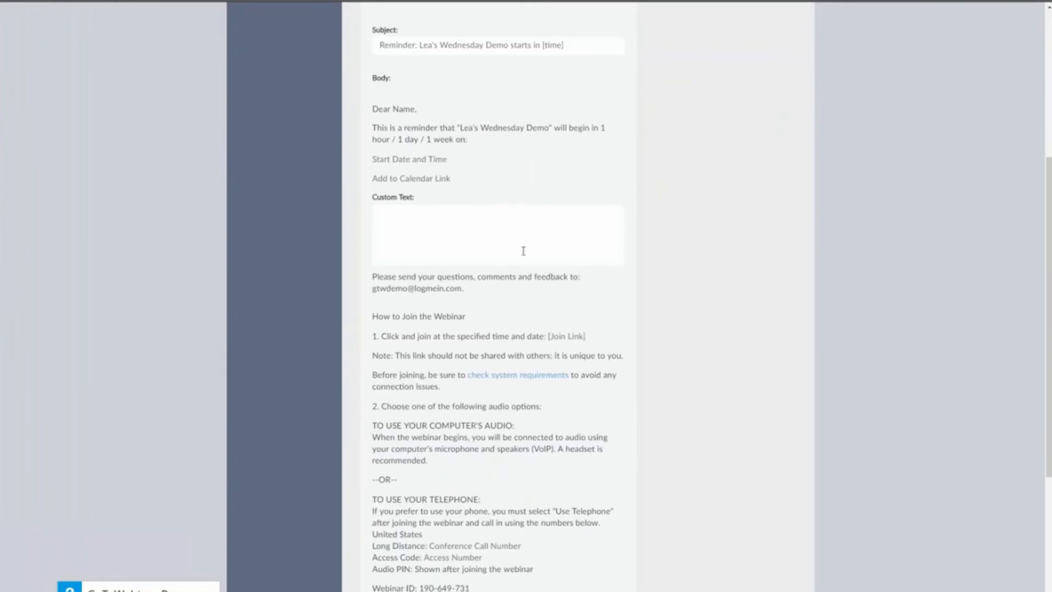
scroll(520, 332, down, 5)
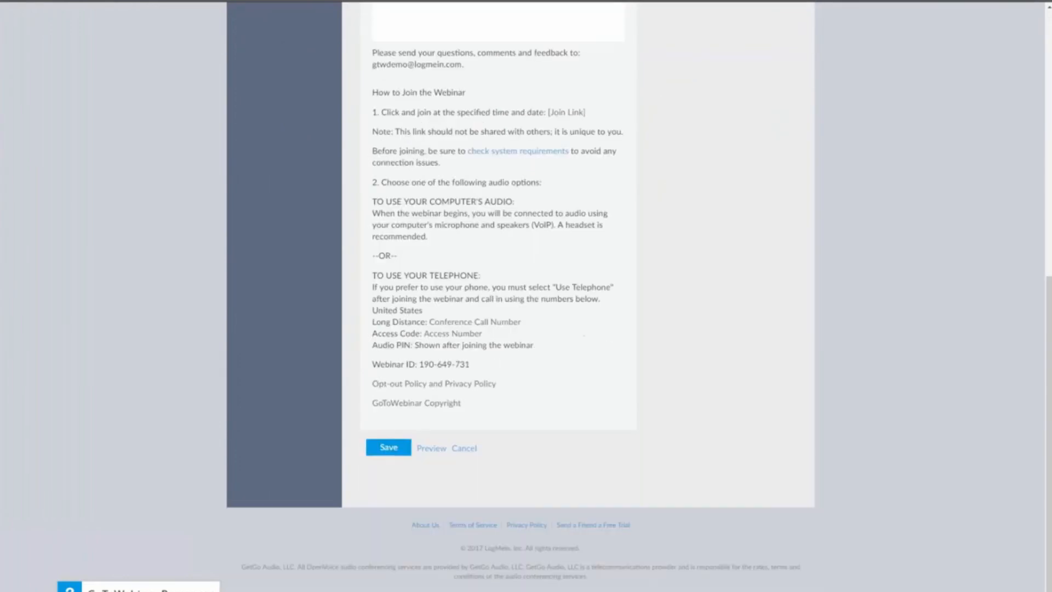
click(465, 454)
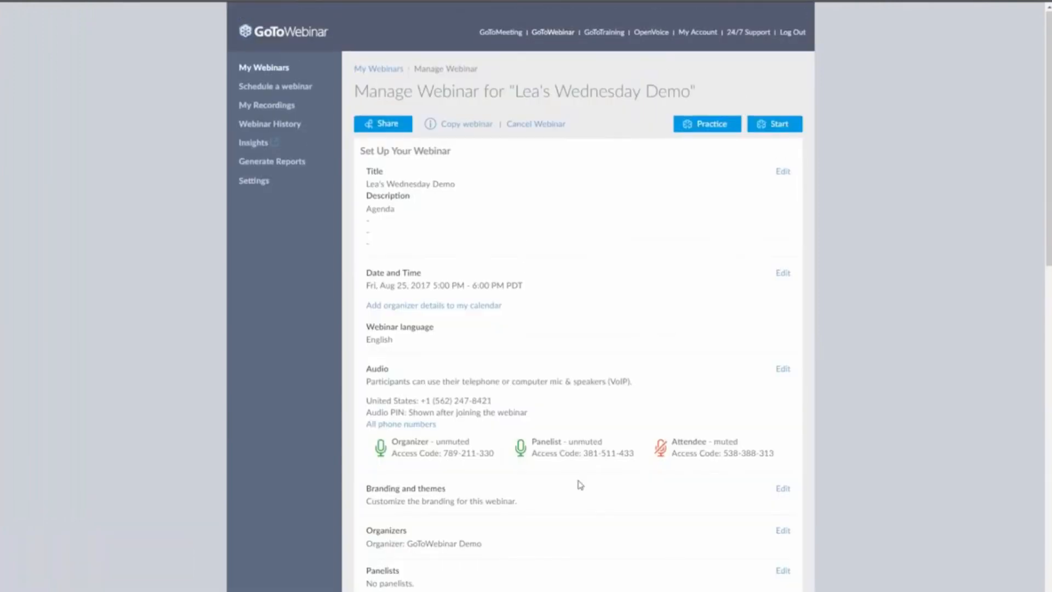
Look at the webinar's Handouts page under the attendee engagement options, and return to the webinar's management page
scroll(580, 485, down, 10)
scroll(569, 485, down, 3)
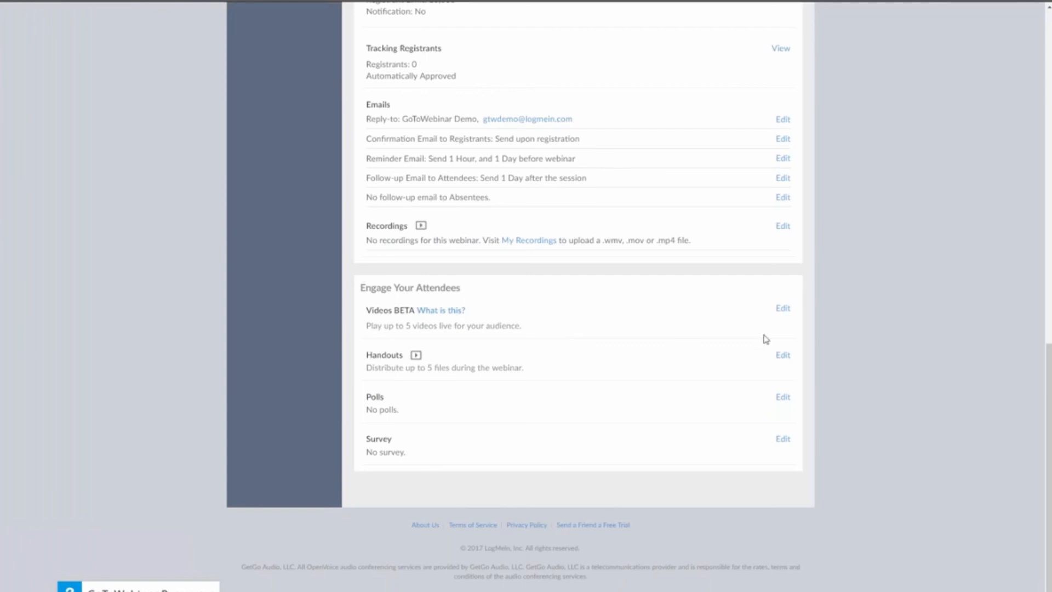
click(783, 355)
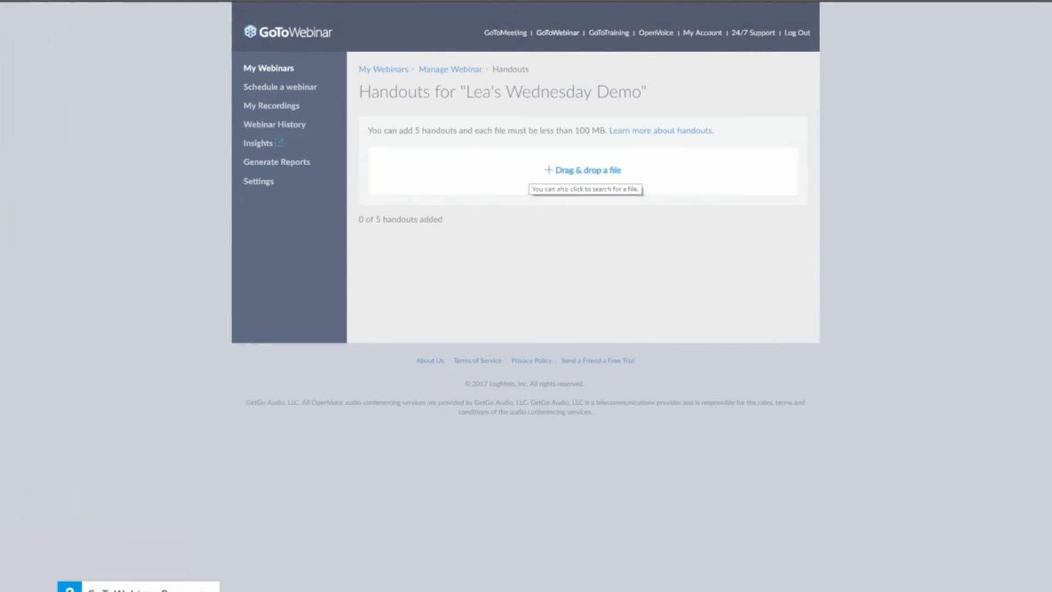
click(460, 70)
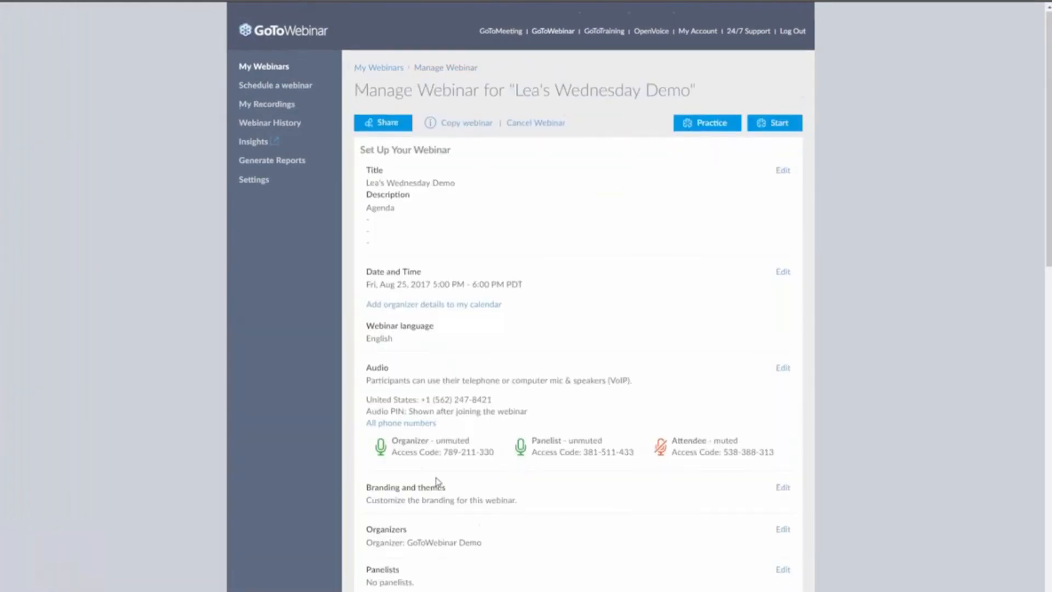
Start a new poll for the webinar with the question "Will you use the poll feature?"
scroll(434, 482, down, 14)
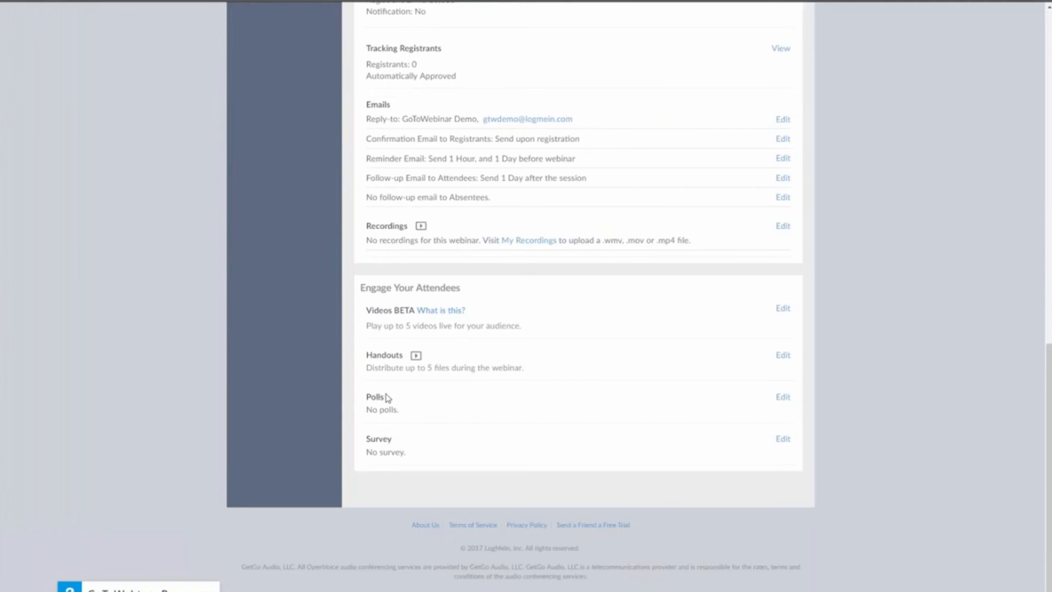
click(783, 397)
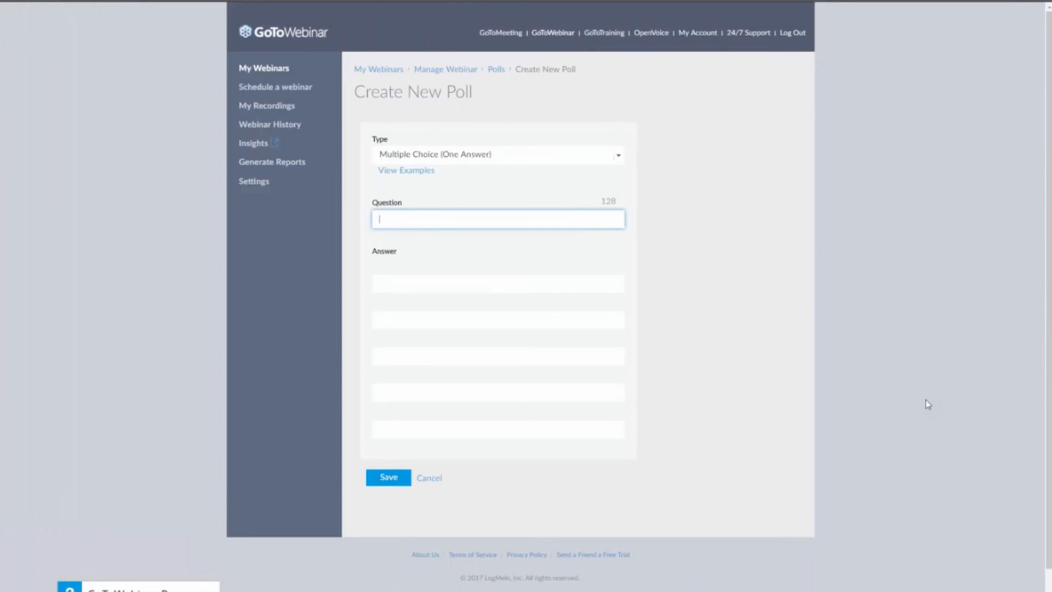
text(Will you use)
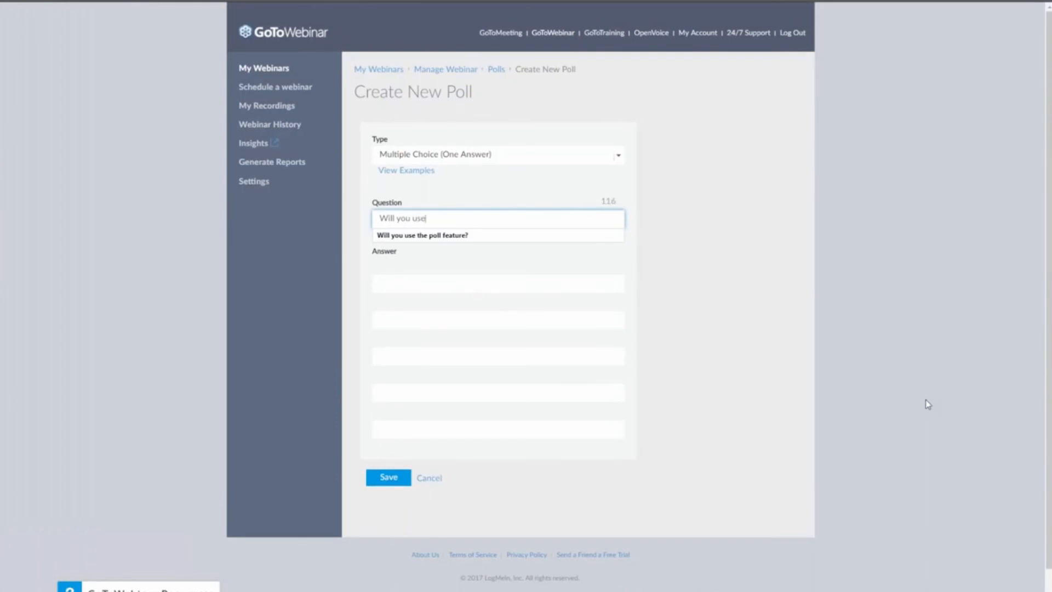
key(Down)
key(Return)
key(Tab)
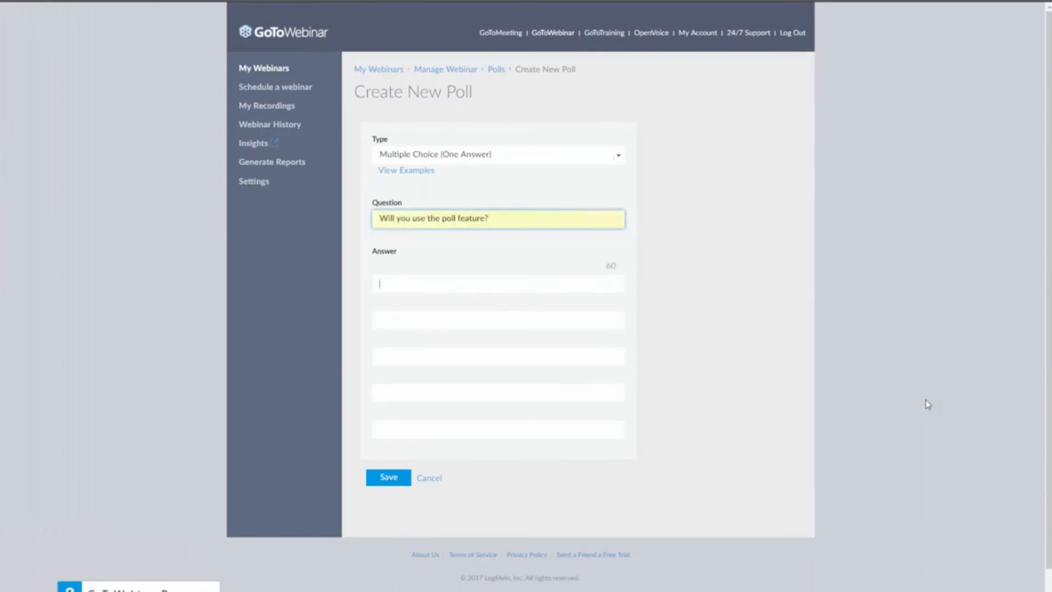
Give the poll the answers "yes", "no" and "poll?", and save it
text(yes)
key(Tab)
text(no)
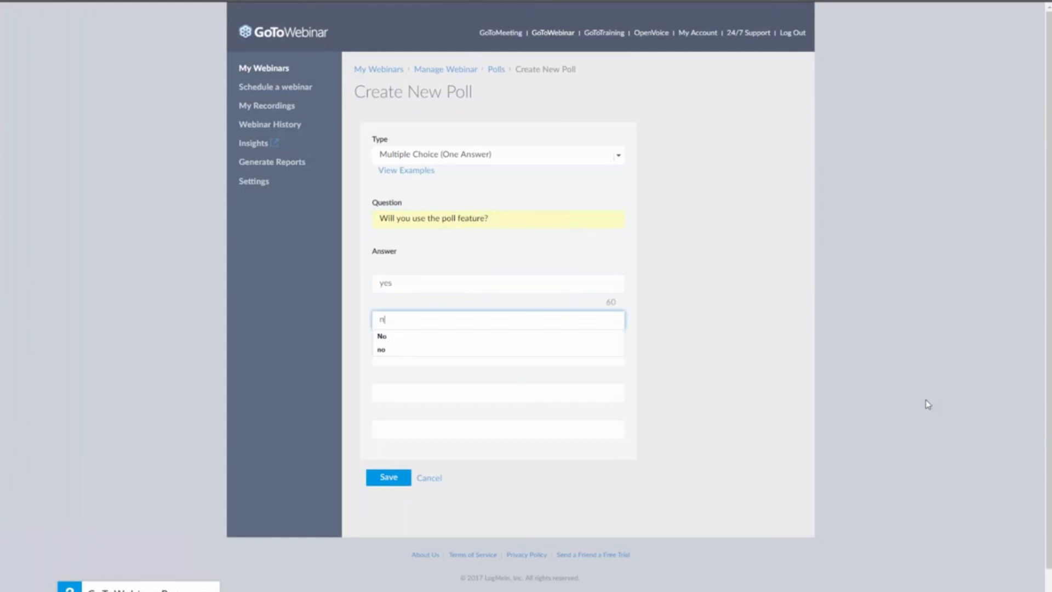
key(Tab)
text(poll?)
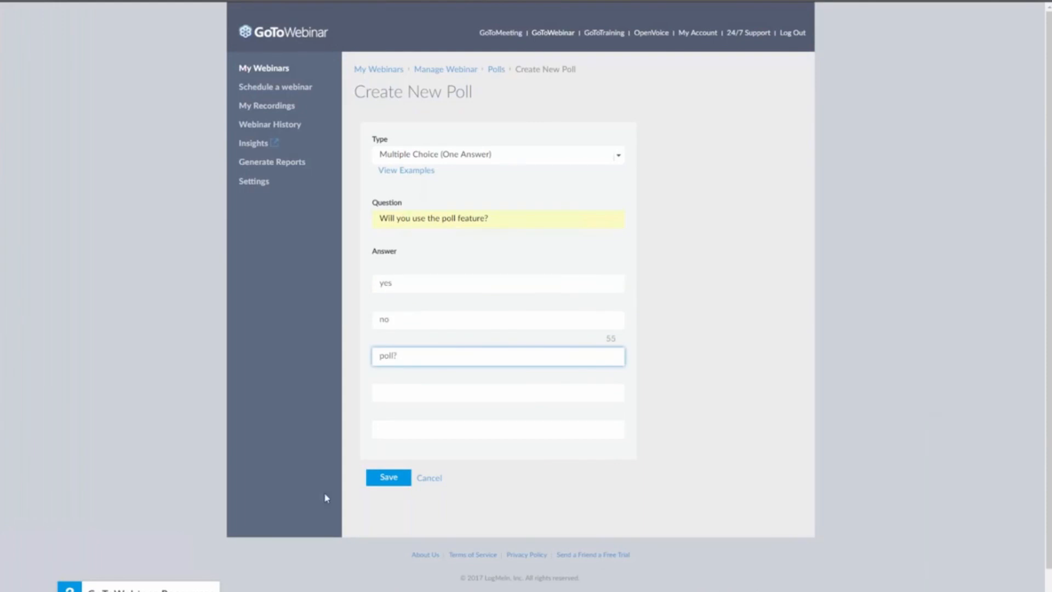
click(390, 479)
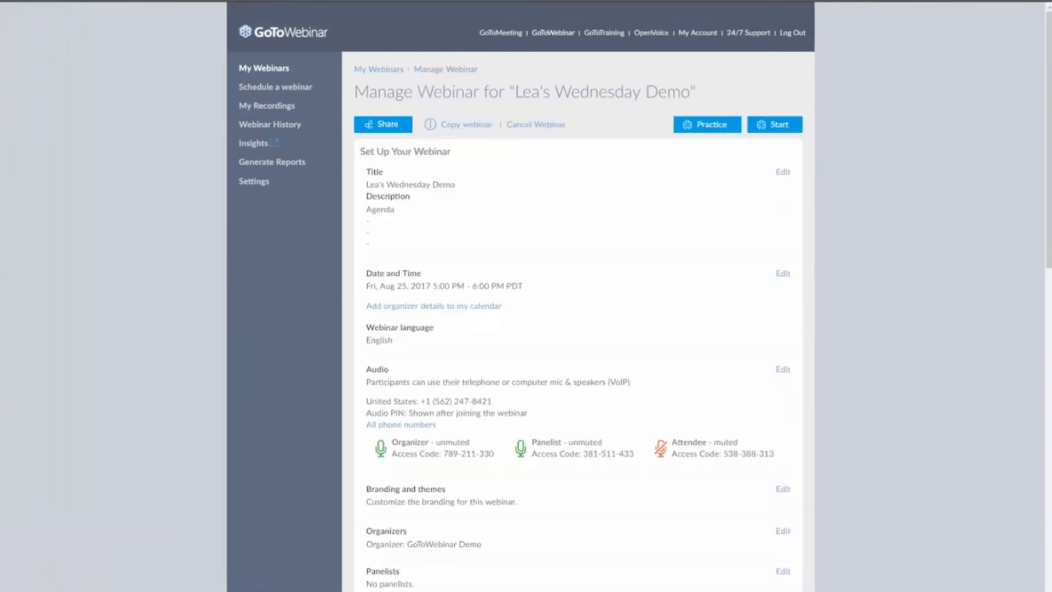
Examine the webinar's survey form, its question types and its settings, and leave without adding a survey
scroll(527, 463, down, 15)
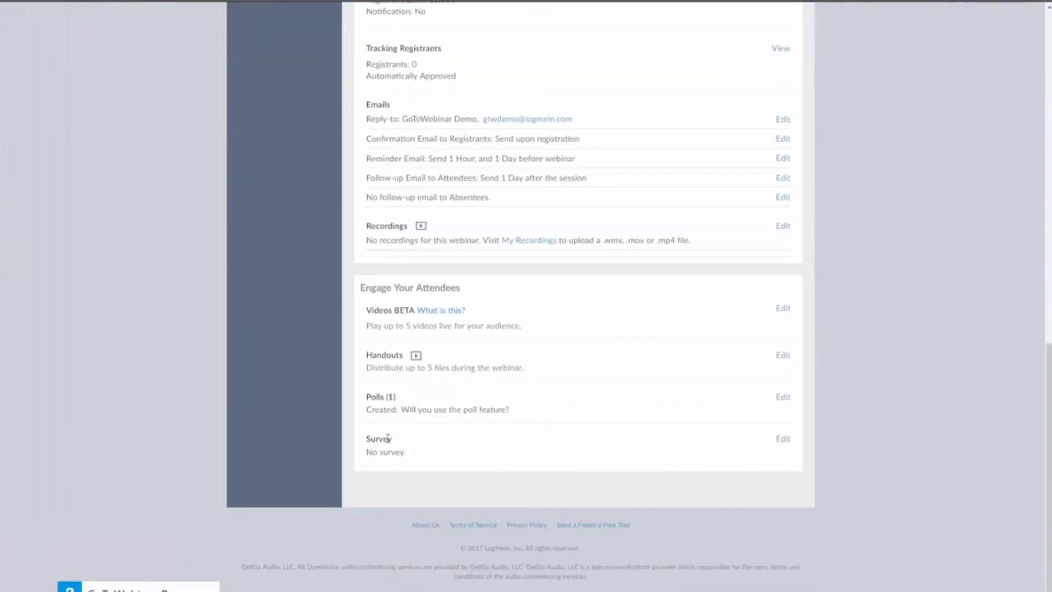
drag(402, 438, 348, 446)
click(783, 441)
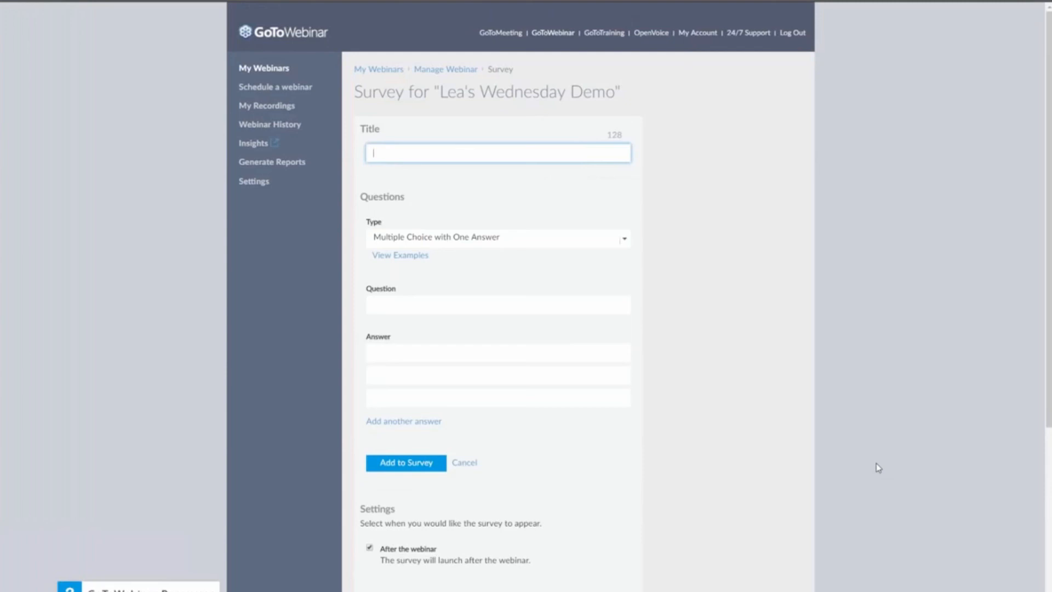
click(447, 238)
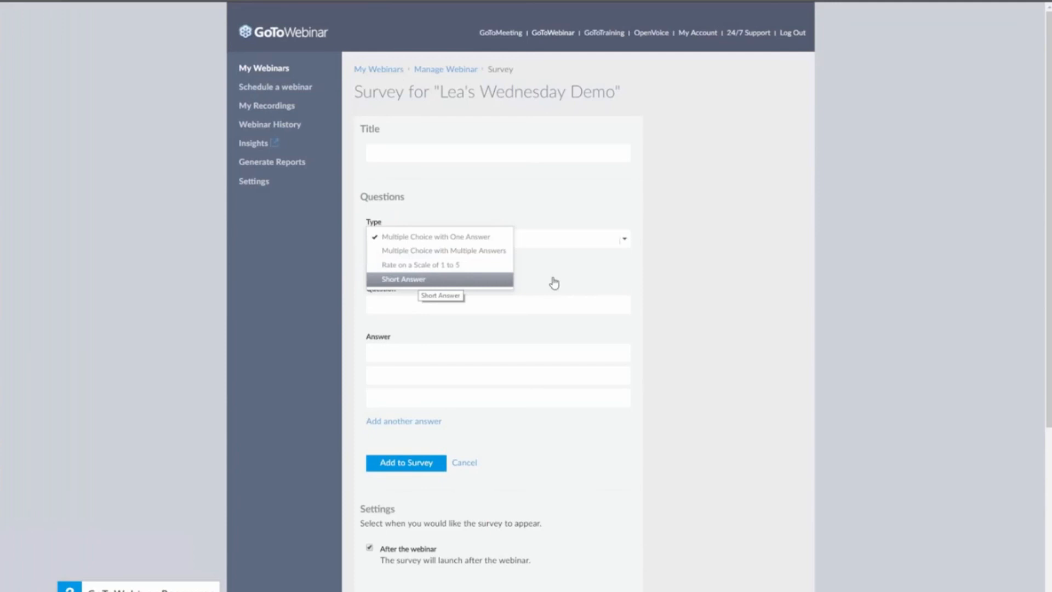
click(735, 305)
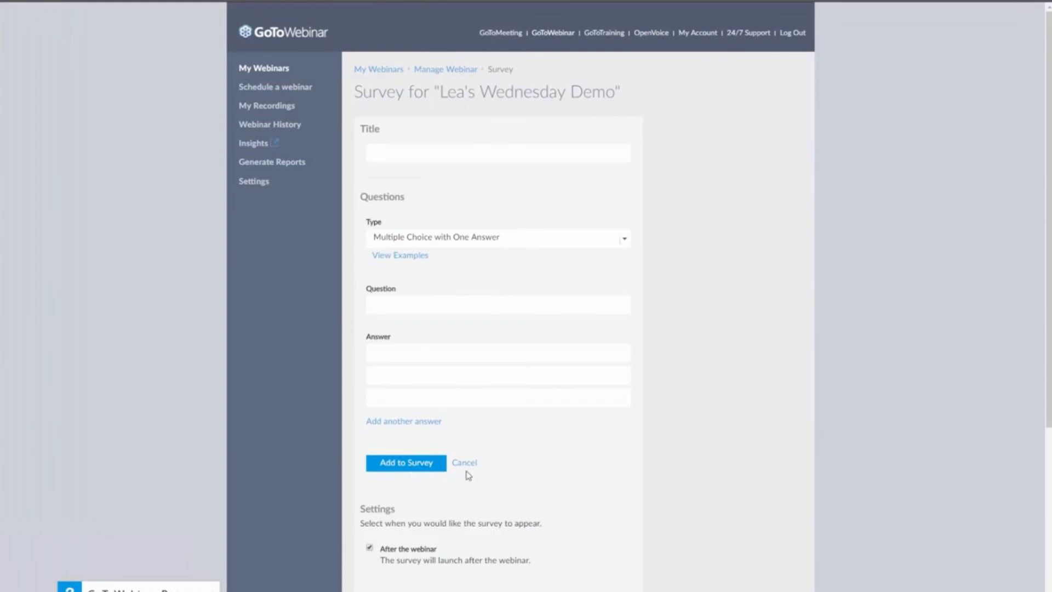
scroll(595, 490, down, 1)
scroll(594, 490, down, 3)
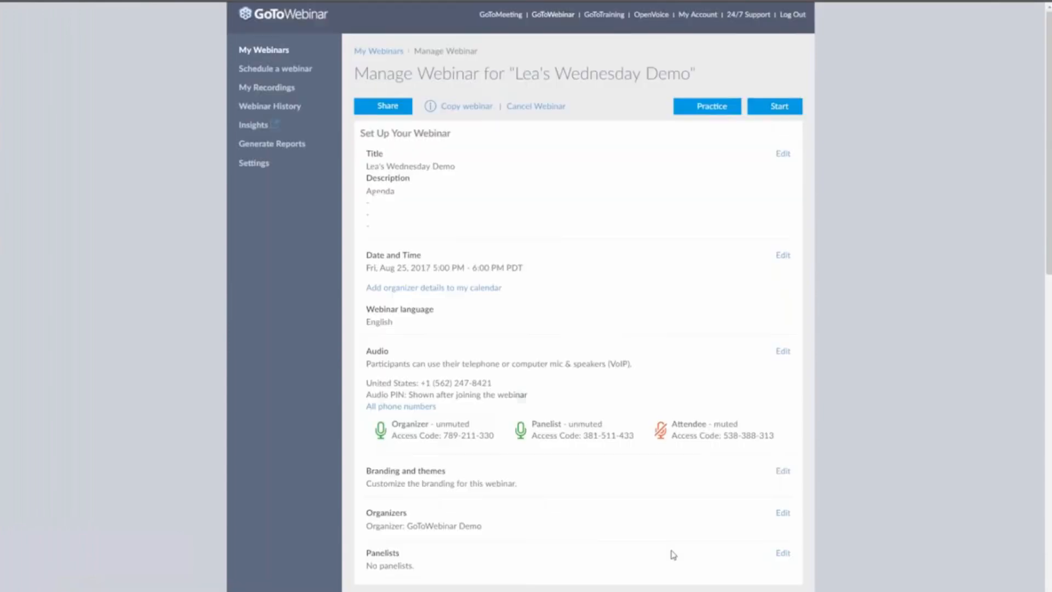
Highlight Registration URL in yellow, circle Email Me the Invitation, underline Copy Webinar Information, and clear the markings
scroll(610, 524, down, 1)
scroll(610, 524, down, 7)
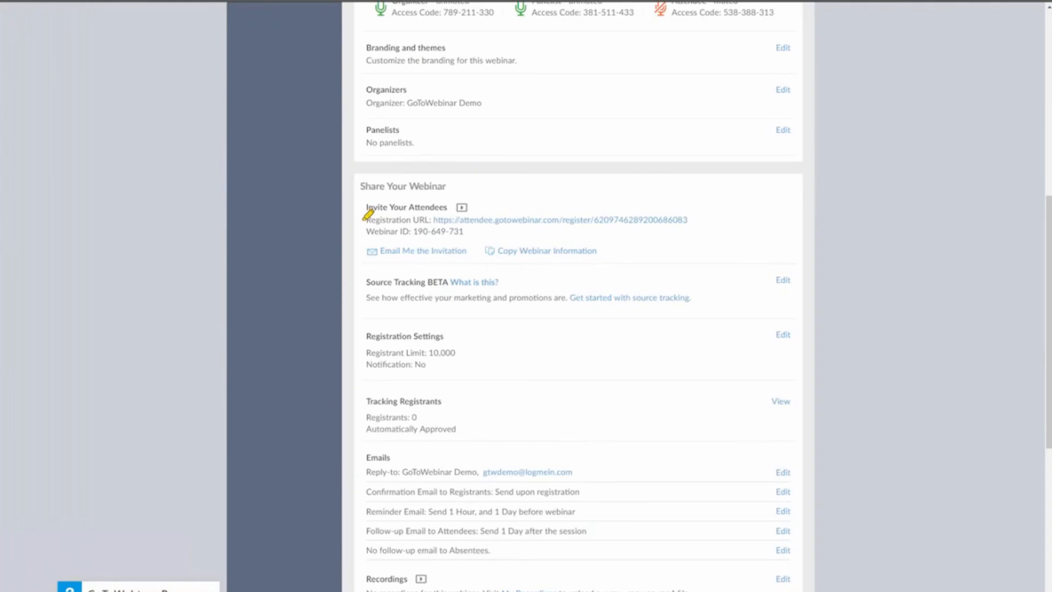
drag(364, 218, 428, 218)
mouse_move(363, 239)
mouse_down()
mouse_move(475, 236)
mouse_move(449, 270)
mouse_move(357, 242)
mouse_up()
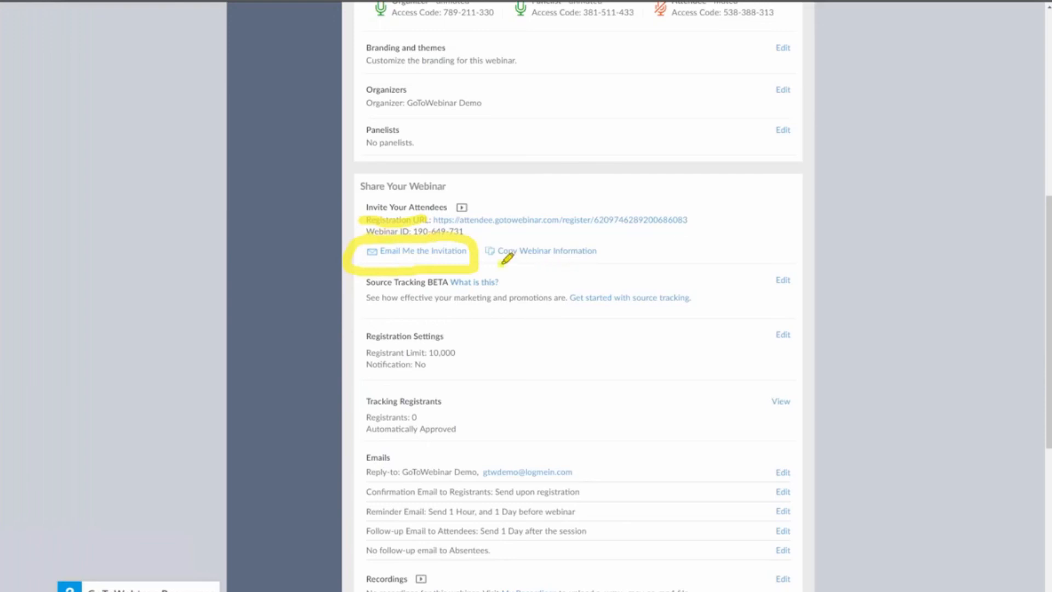
drag(502, 263, 597, 265)
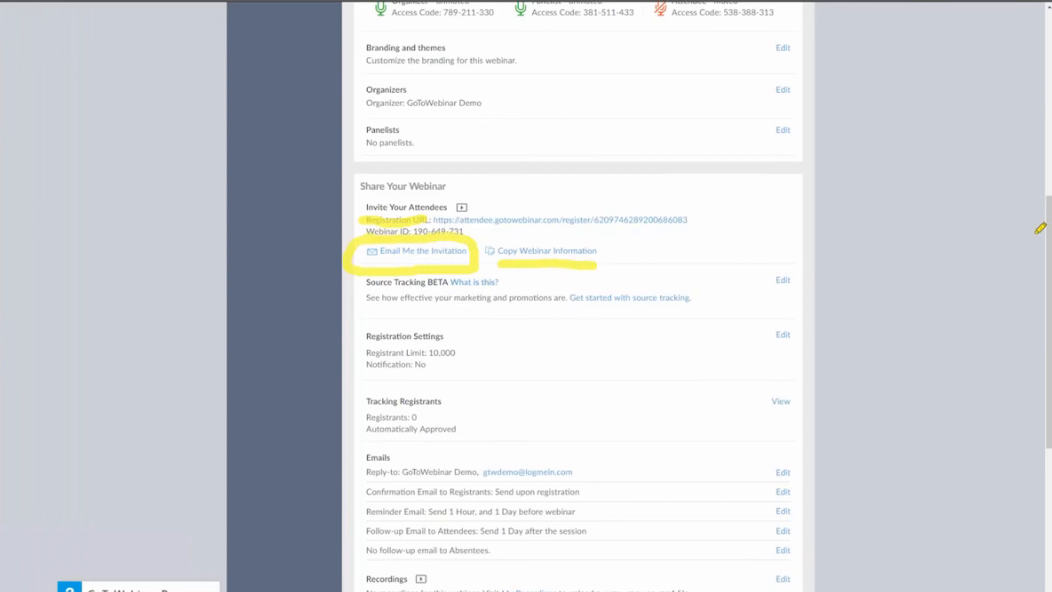
key(Escape)
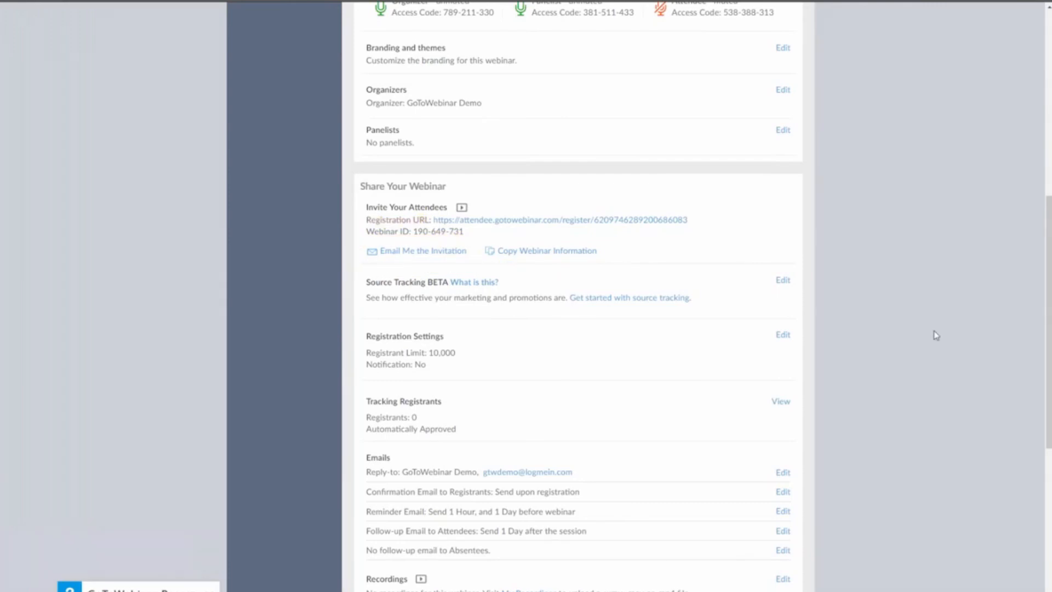
scroll(936, 335, up, 5)
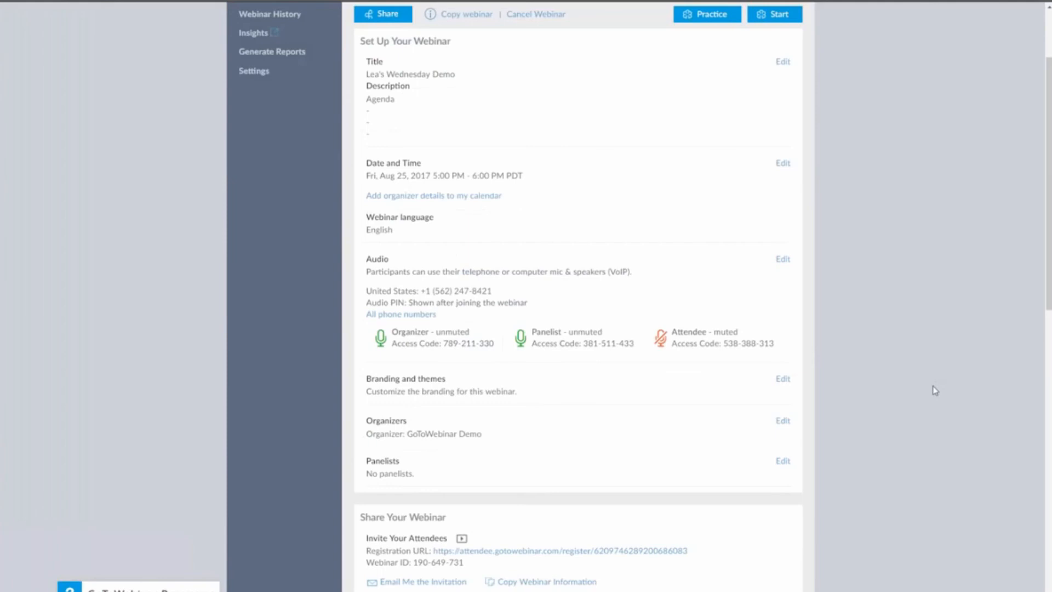
scroll(933, 397, up, 1)
scroll(933, 400, up, 2)
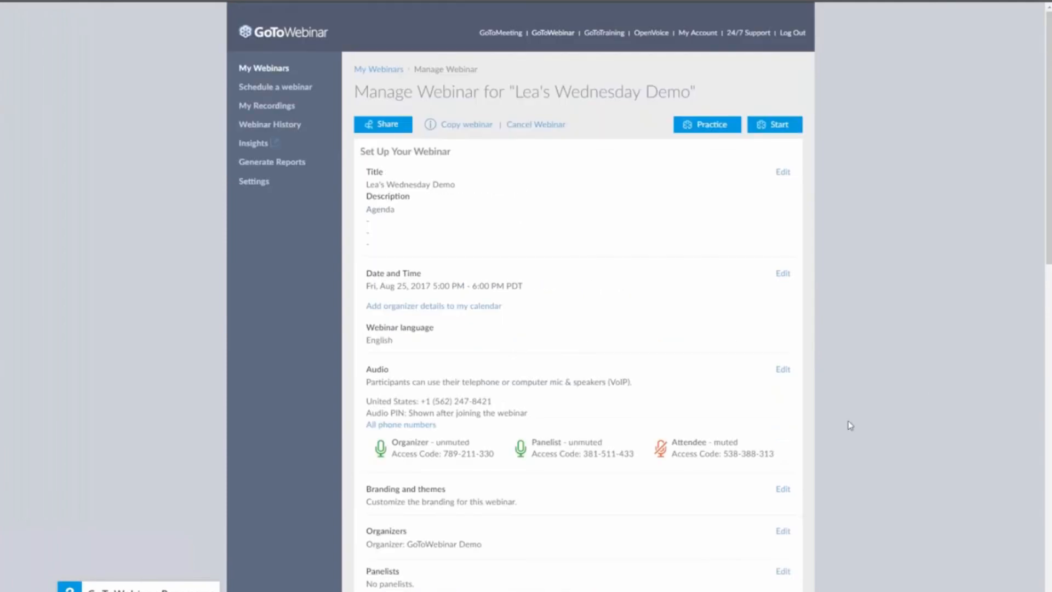